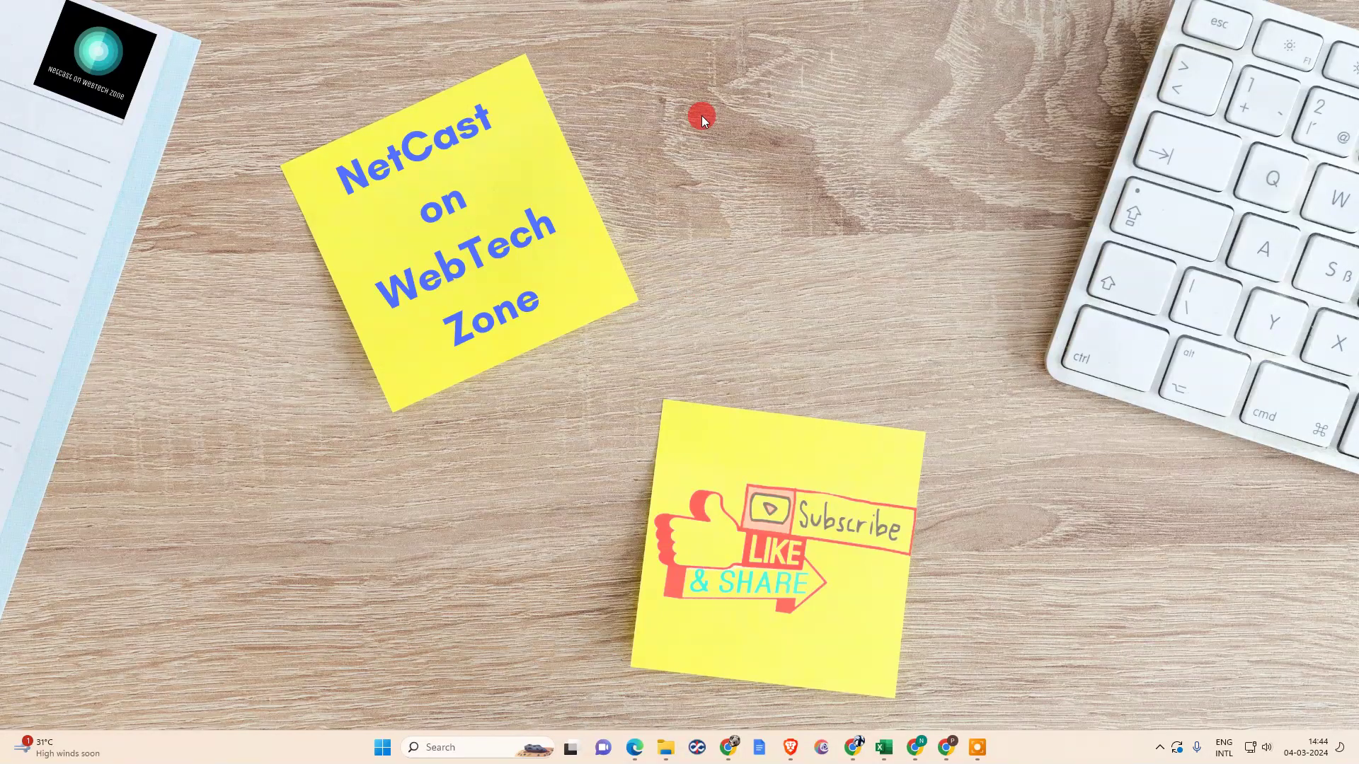
Step: Refresh the Windows desktop from its right-click menu before opening Google Docs
right_click(695, 103)
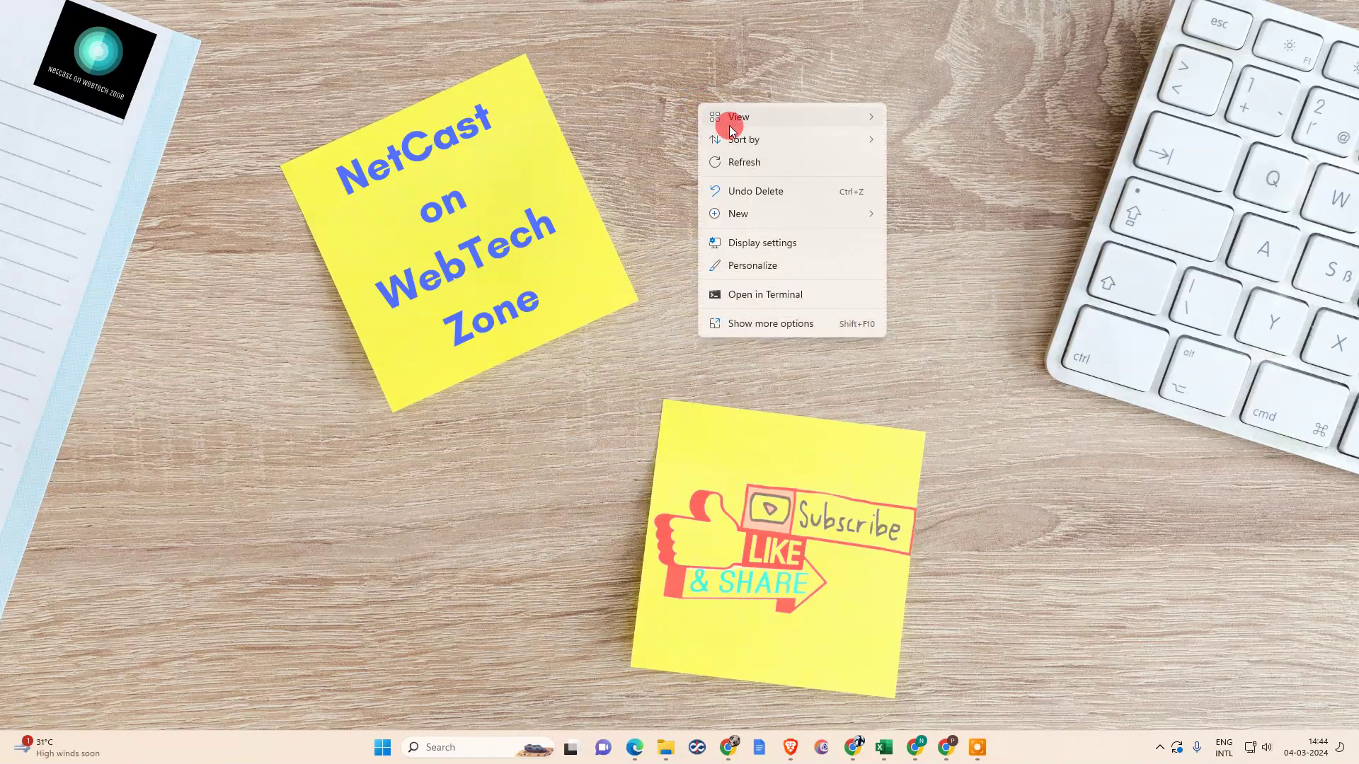
click(737, 167)
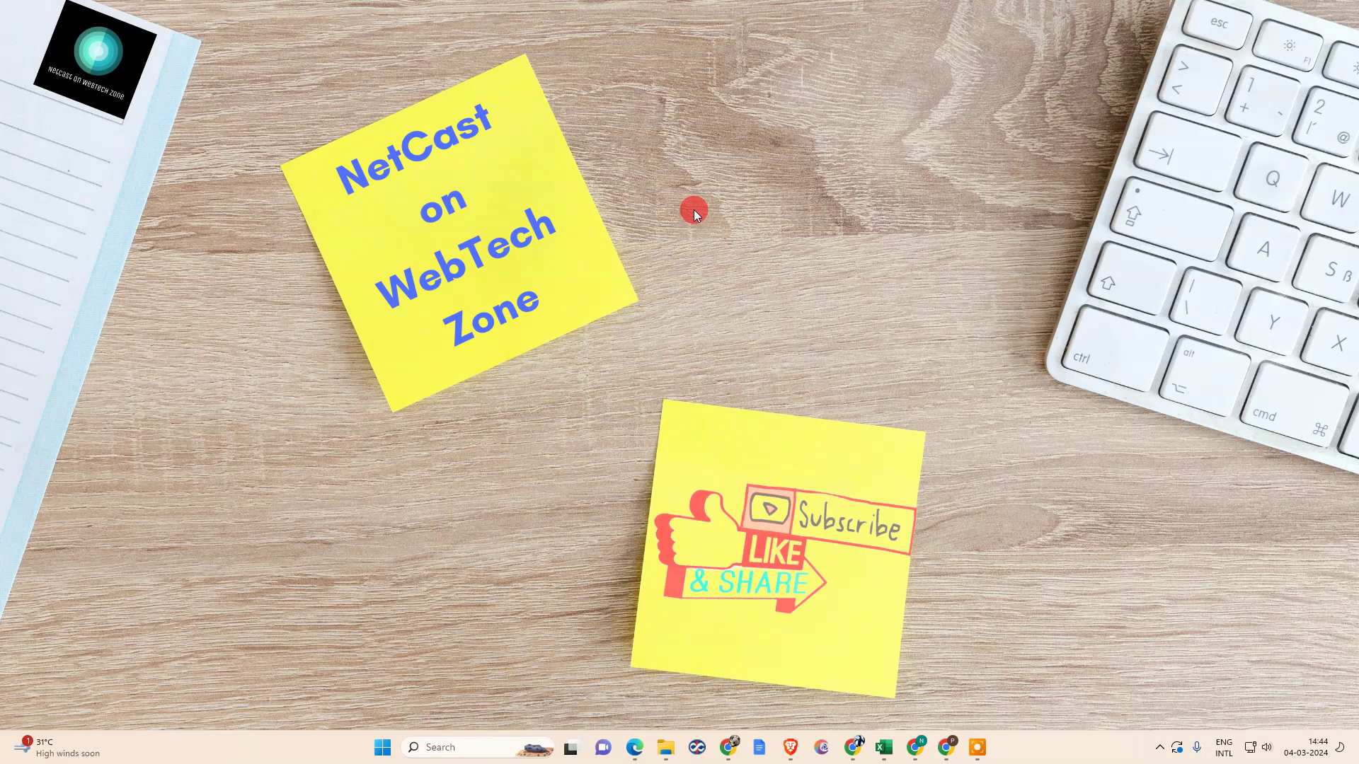
right_click(717, 86)
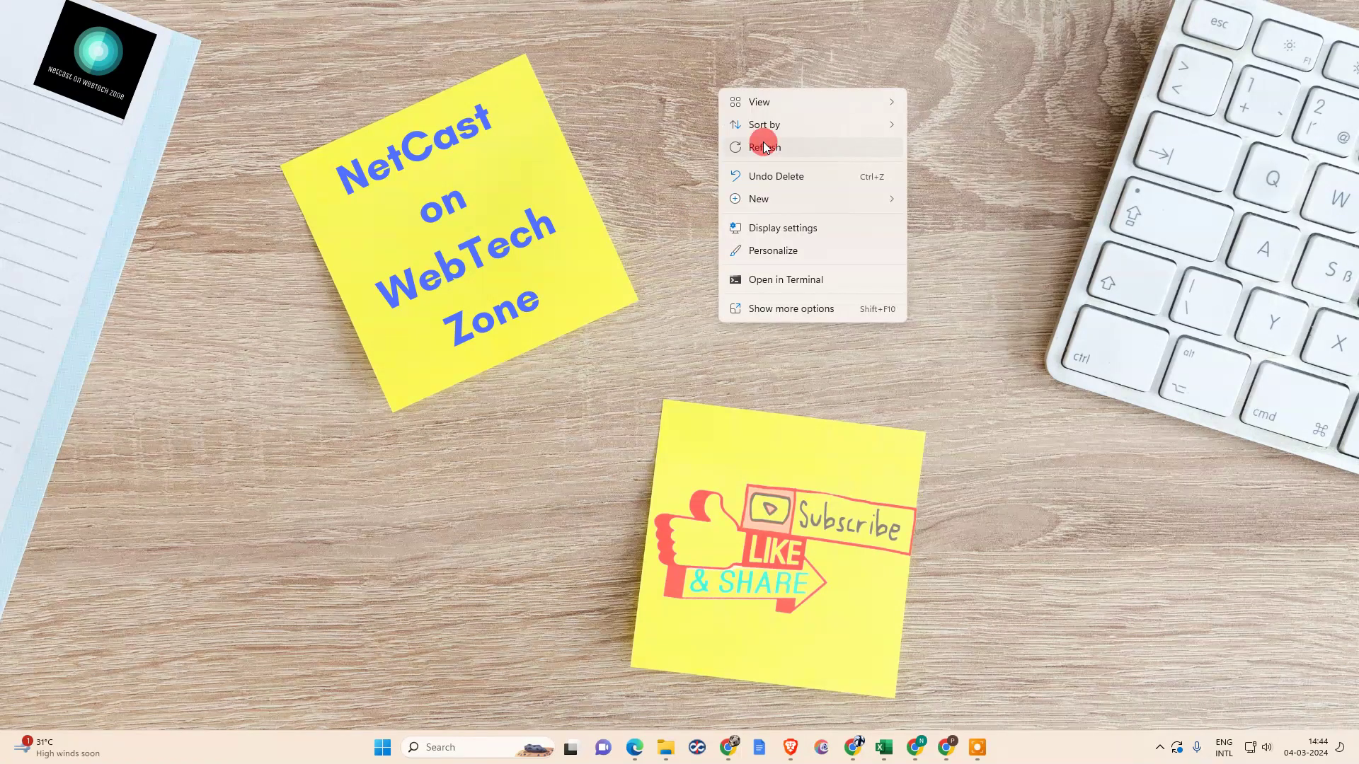
click(761, 138)
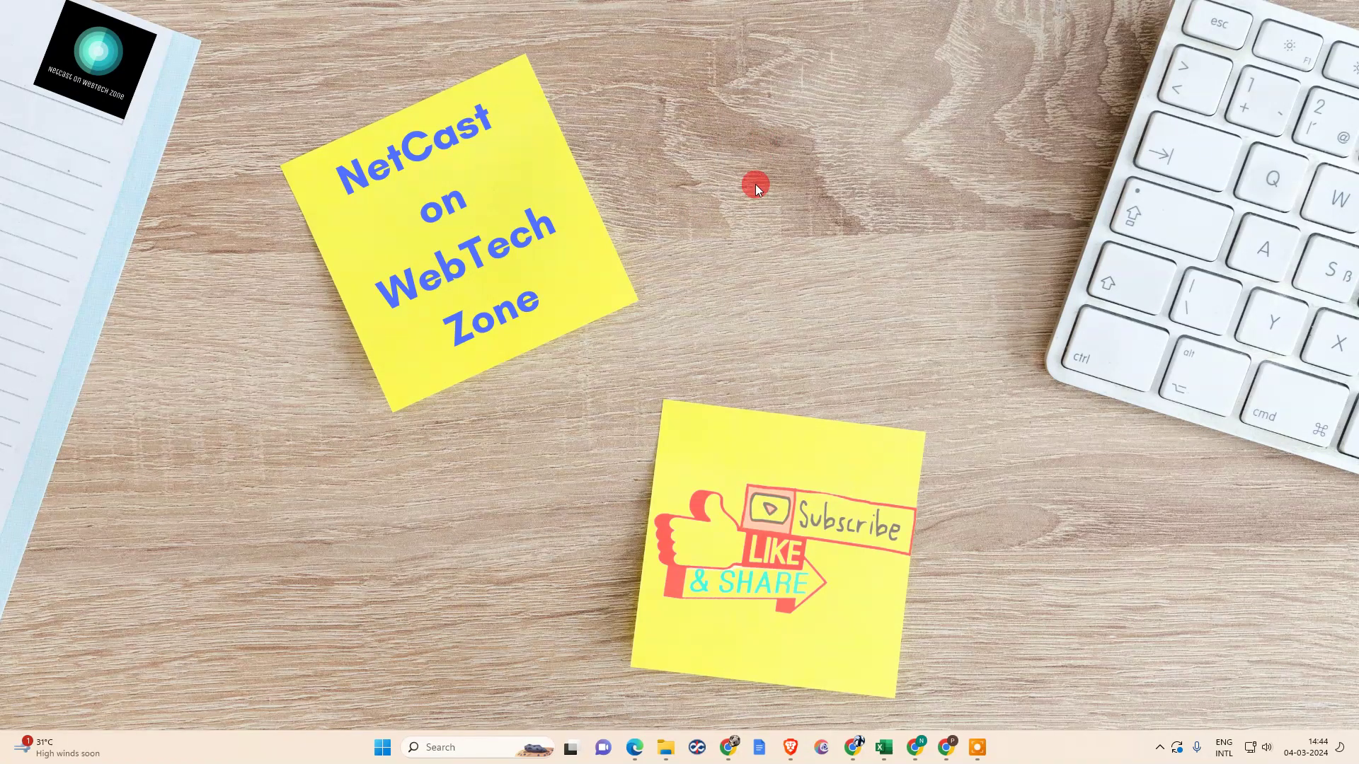
right_click(657, 39)
click(726, 101)
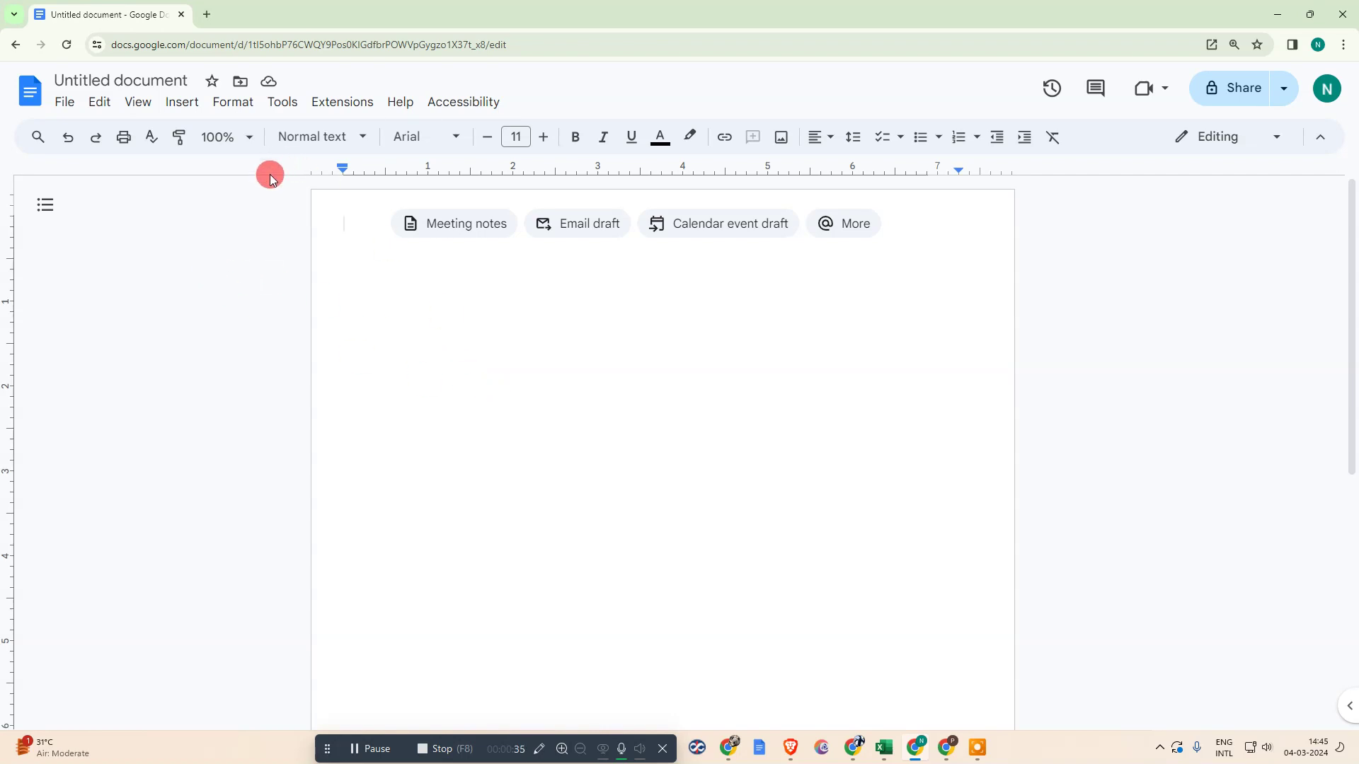
Step: Start a new blank drawing in the document via Insert > Drawing > New
click(182, 102)
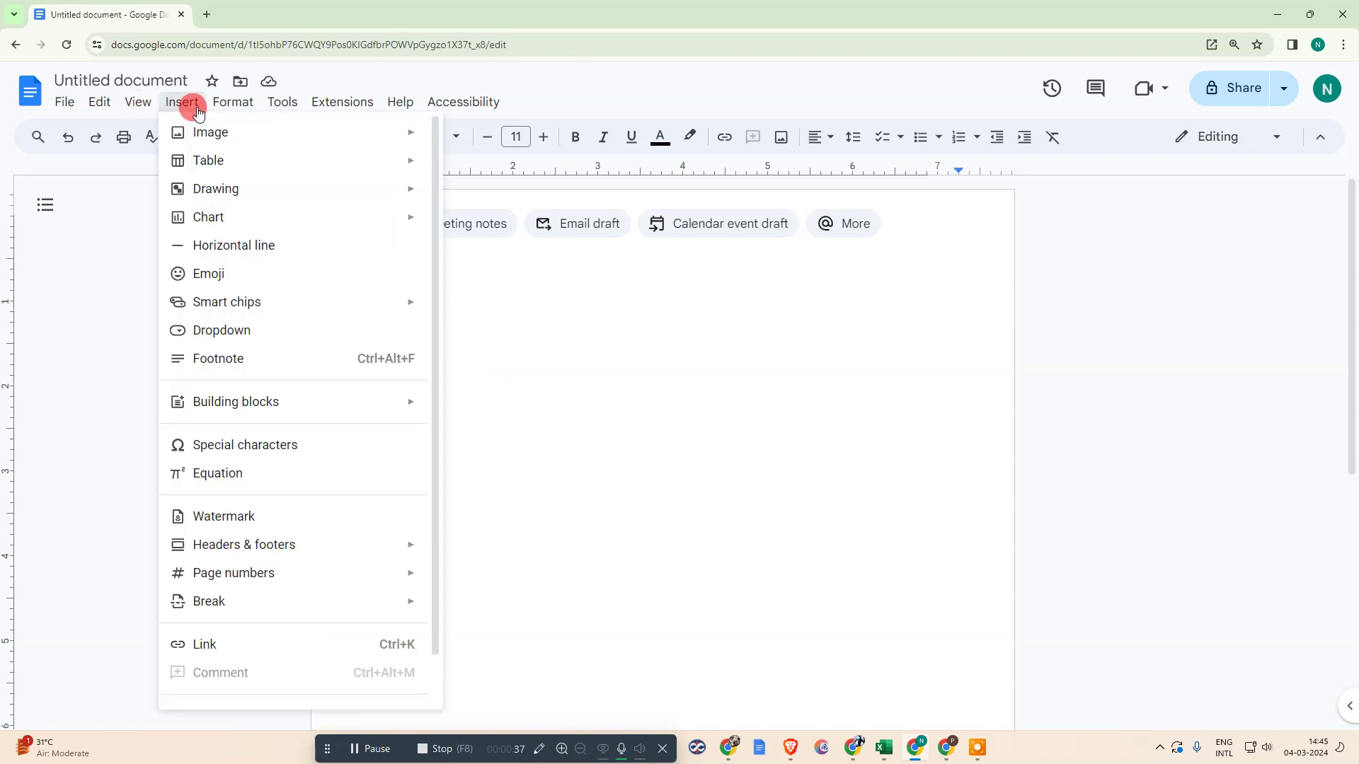
mouse_move(234, 189)
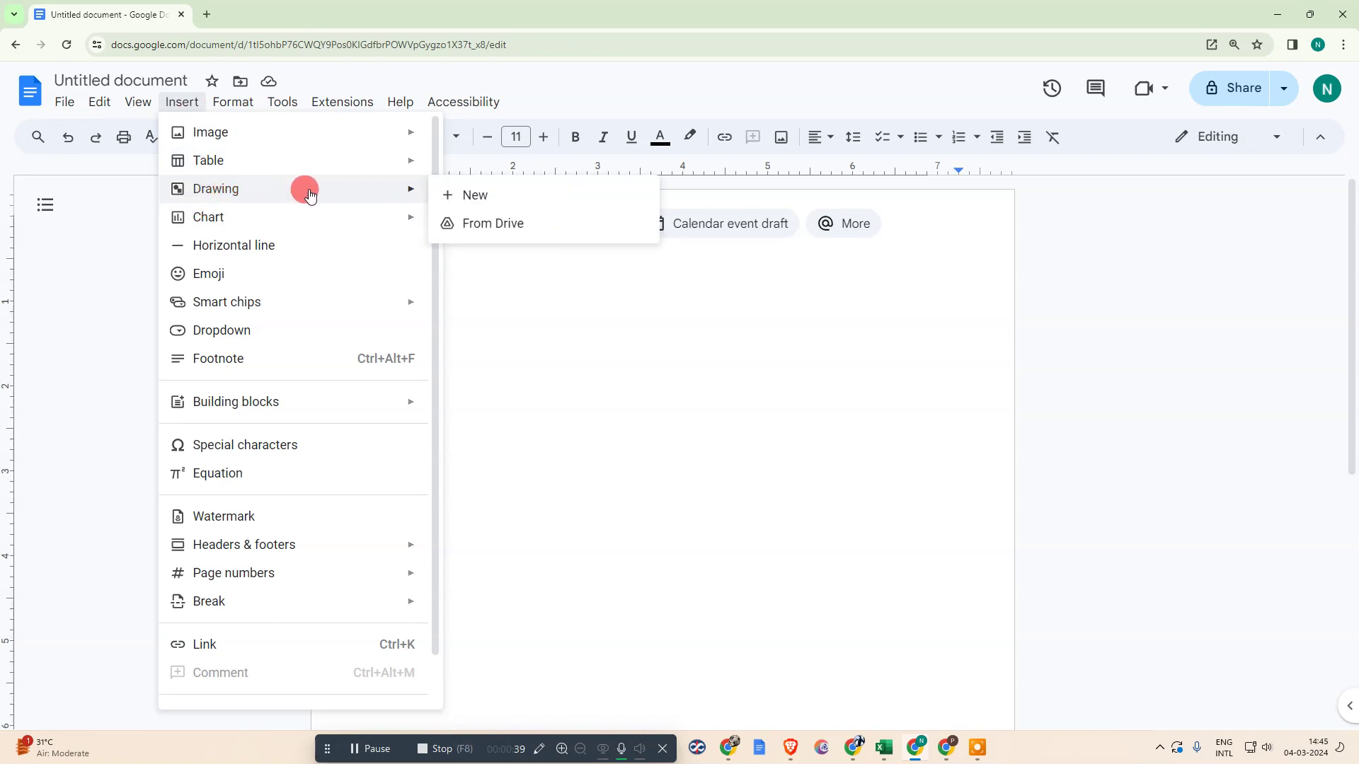
click(526, 194)
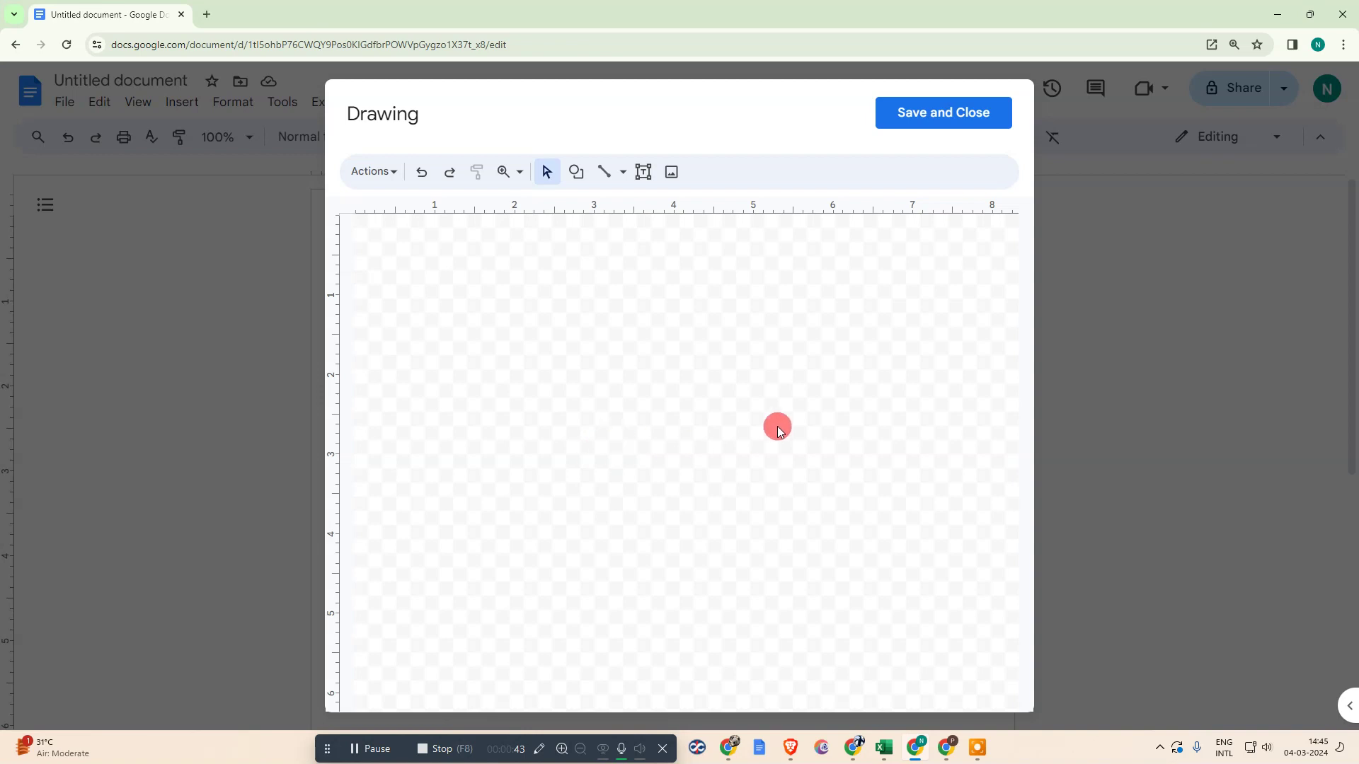
mouse_move(751, 120)
mouse_down()
mouse_move(799, 115)
mouse_move(754, 131)
mouse_up()
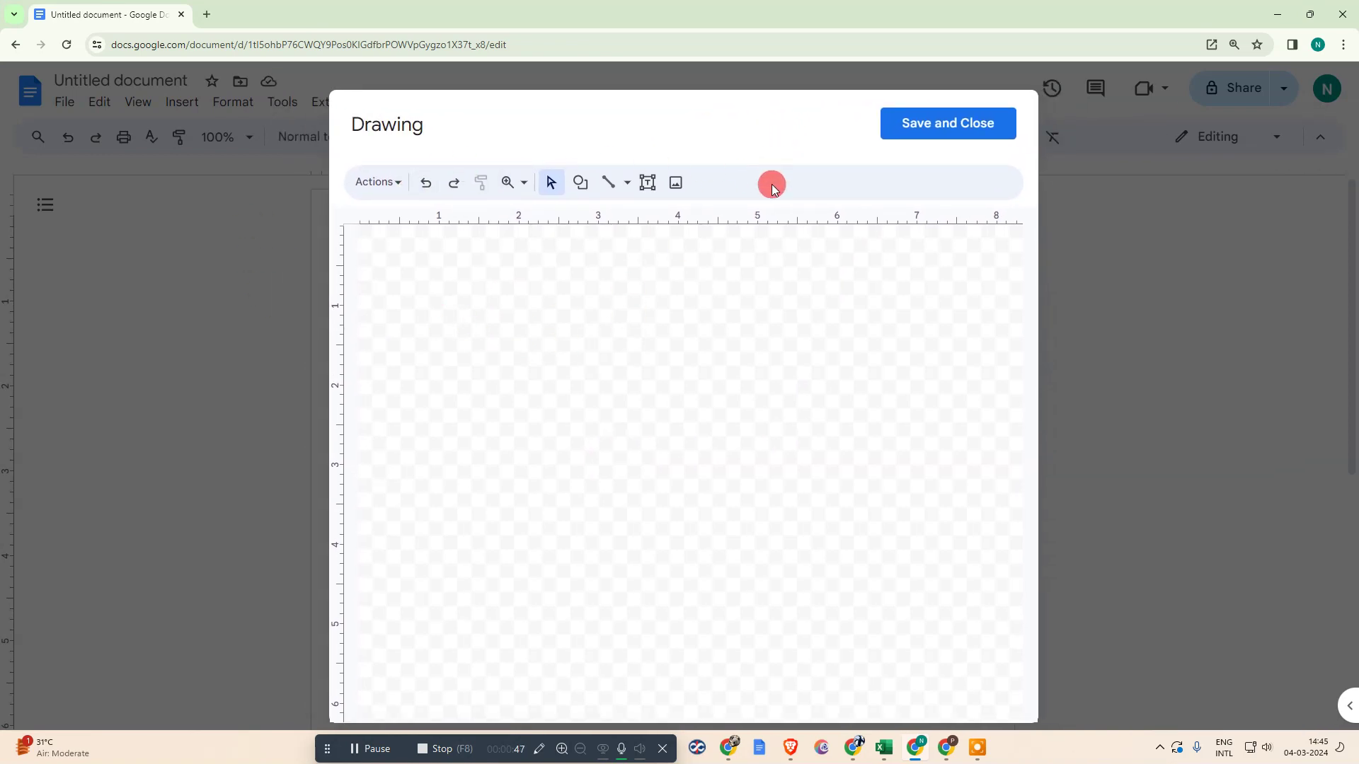
Step: Search Google Images for 'google docs' and insert the first blue document icon result
click(675, 181)
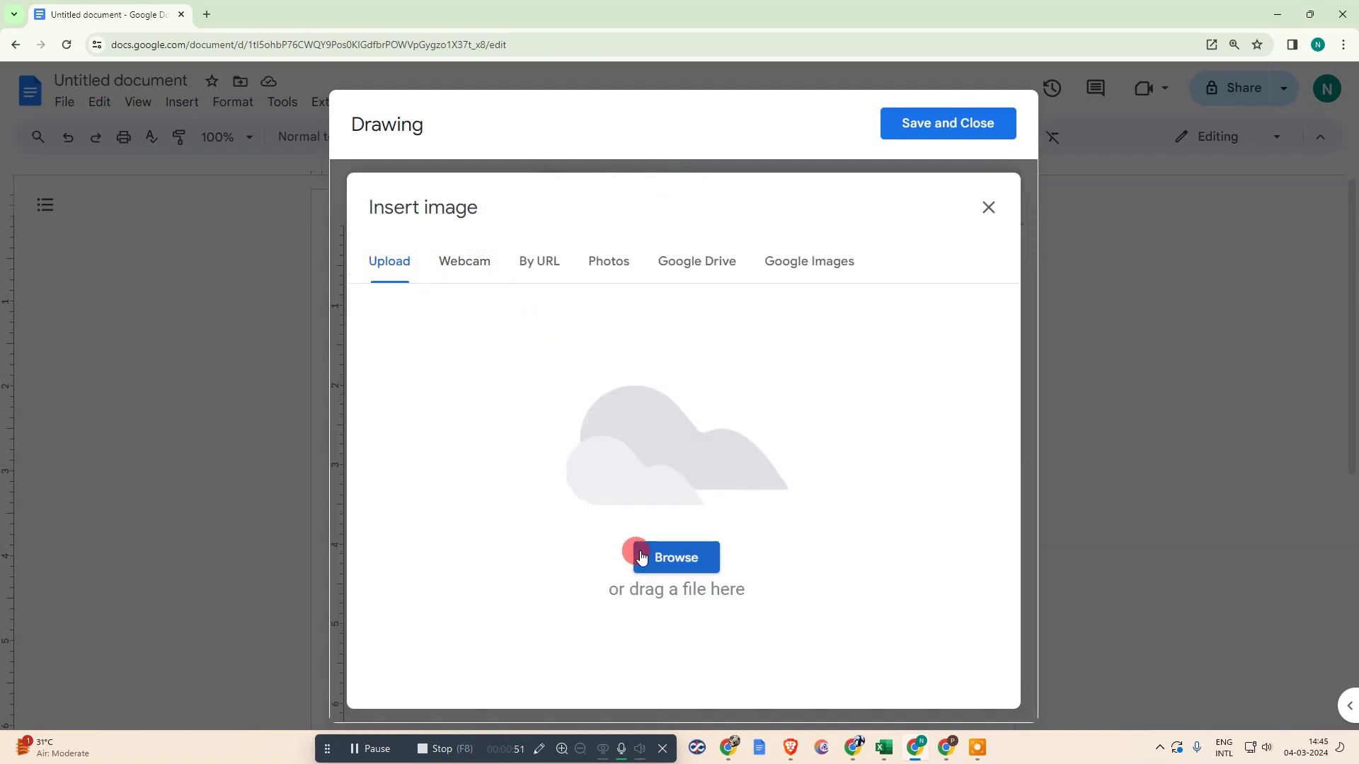
click(817, 265)
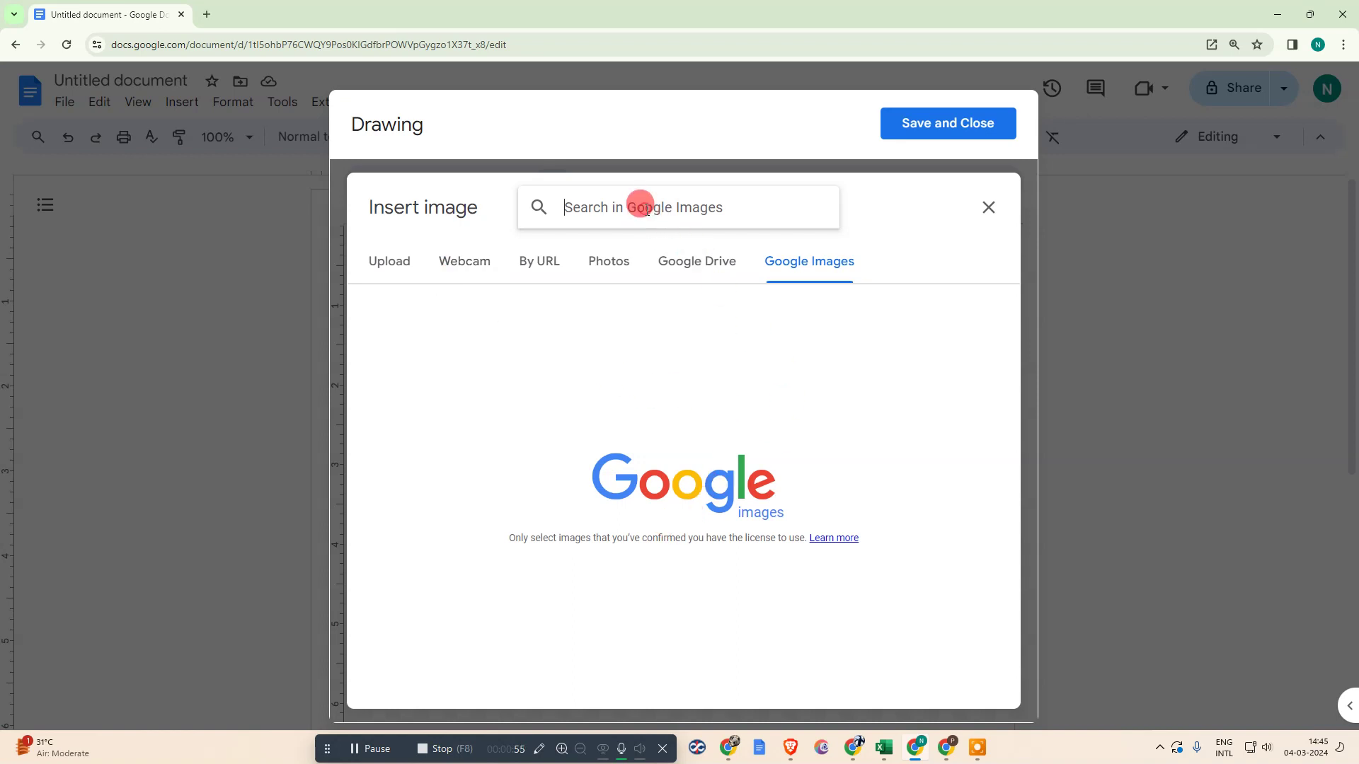
text(google d)
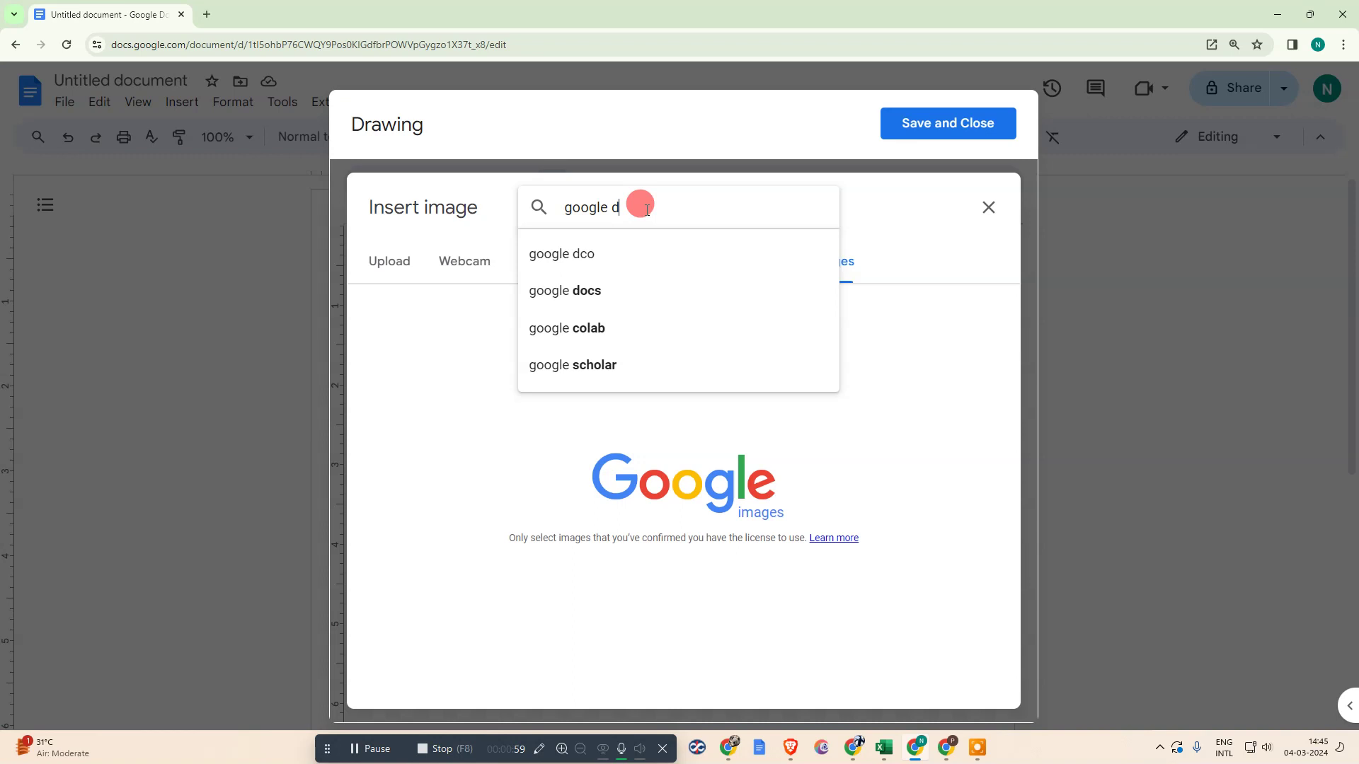
text(o)
key(BackSpace)
key(BackSpace)
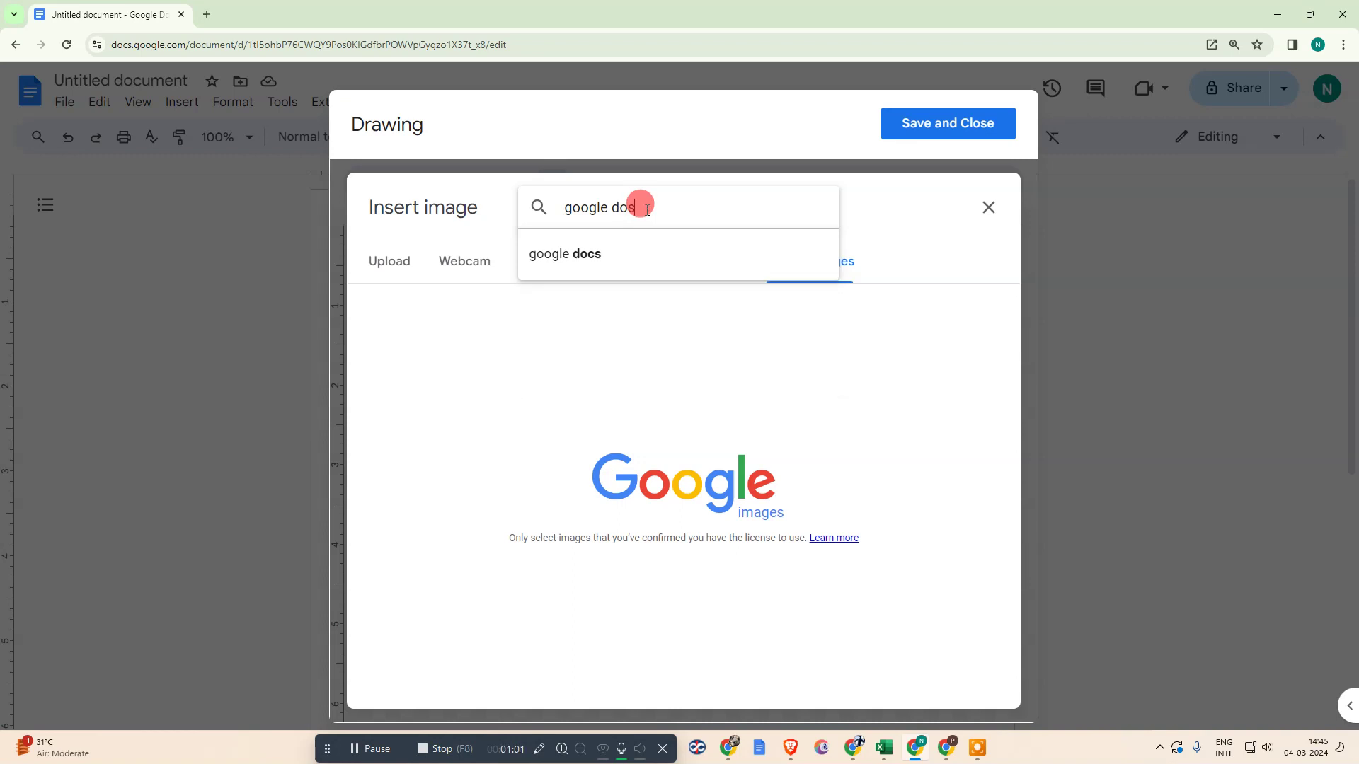
key(Return)
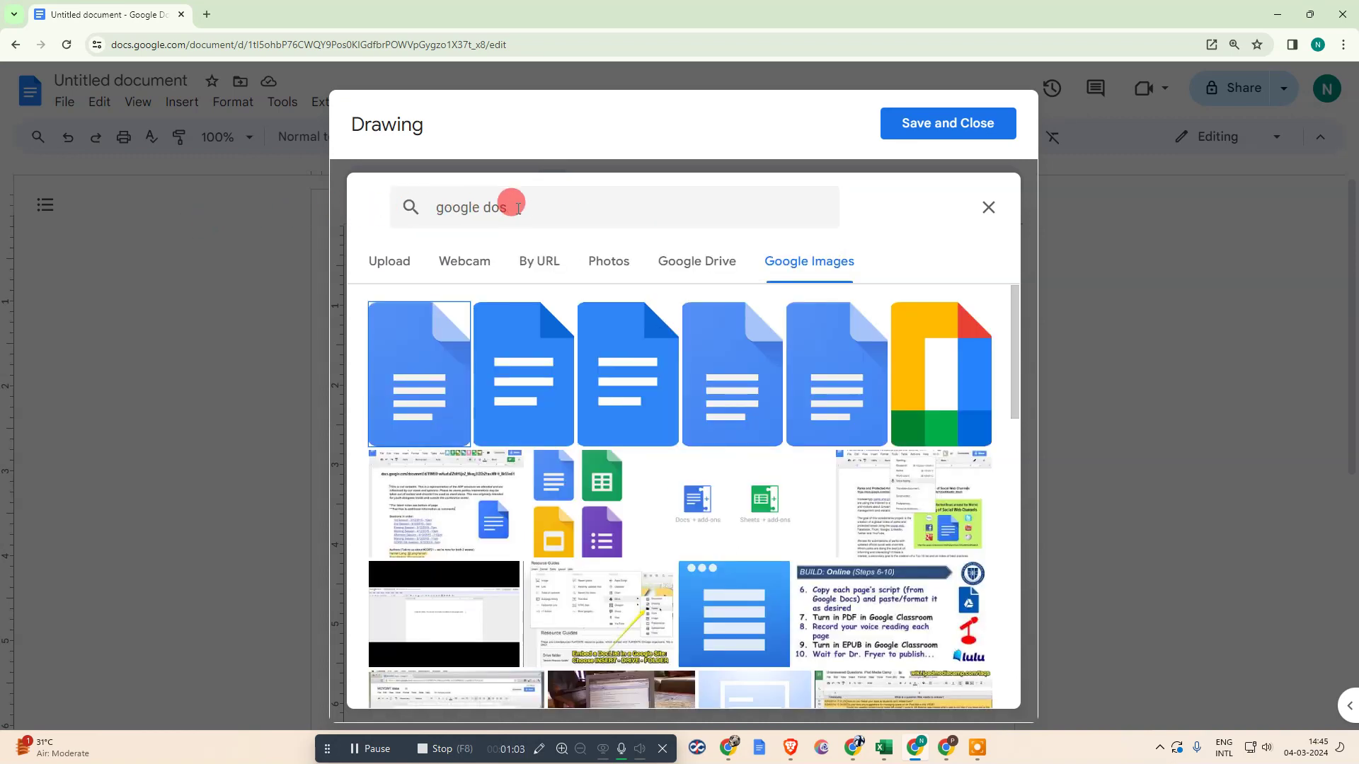
click(495, 208)
text(c)
key(Return)
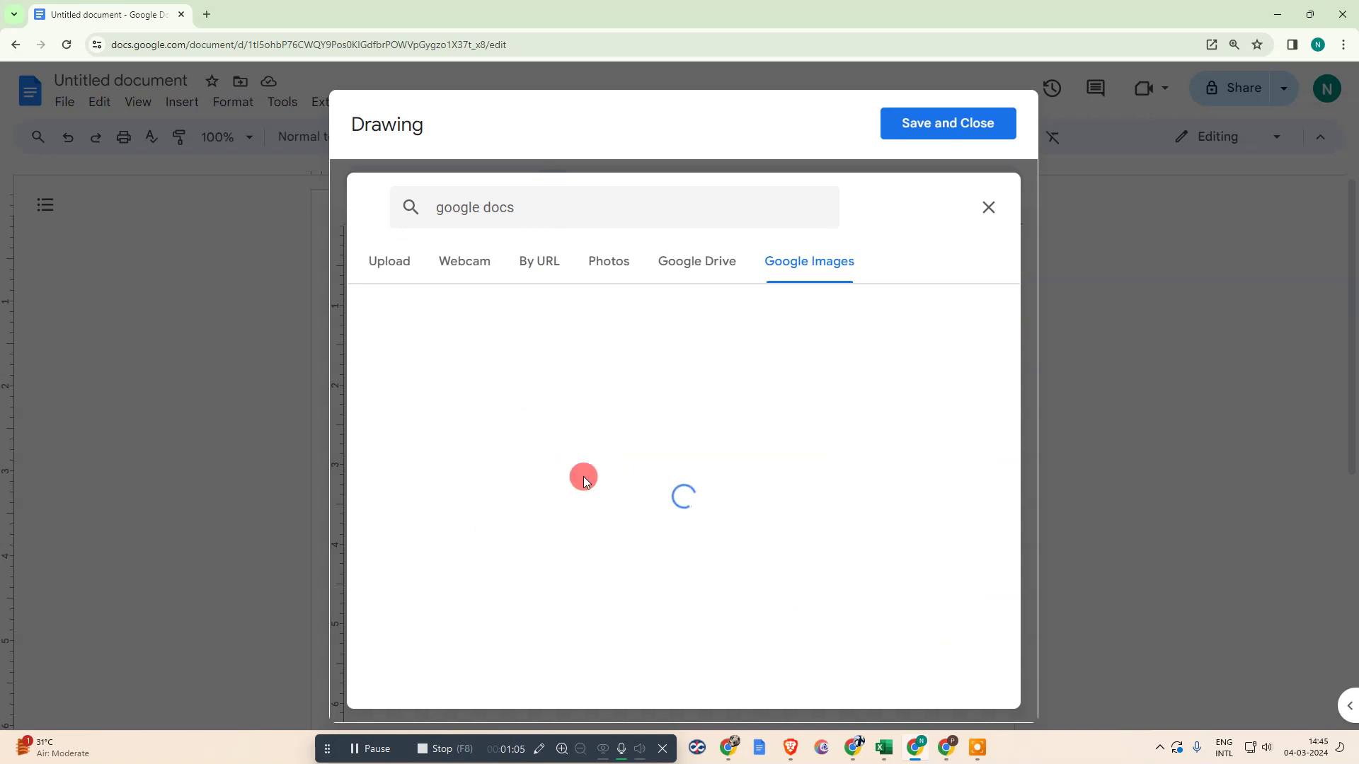
scroll(758, 418, down, 2)
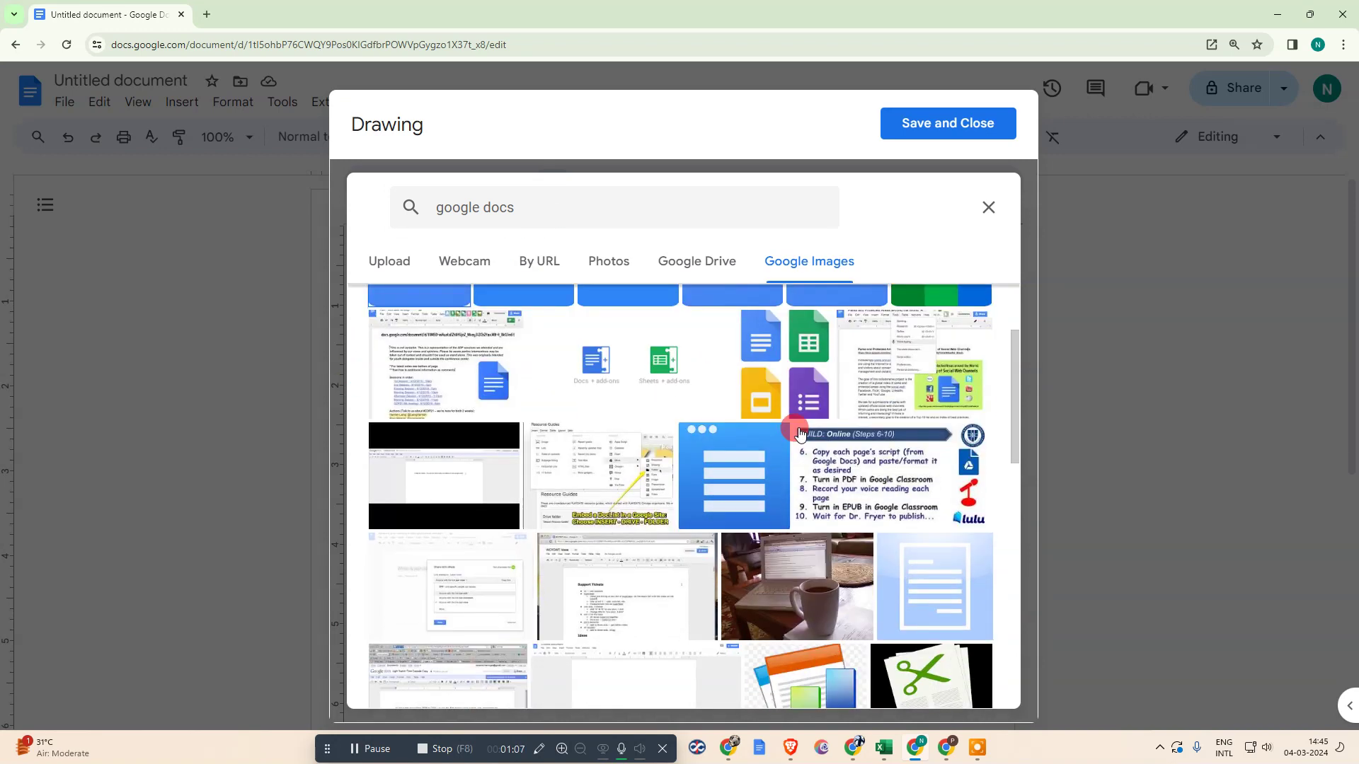
scroll(799, 434, up, 2)
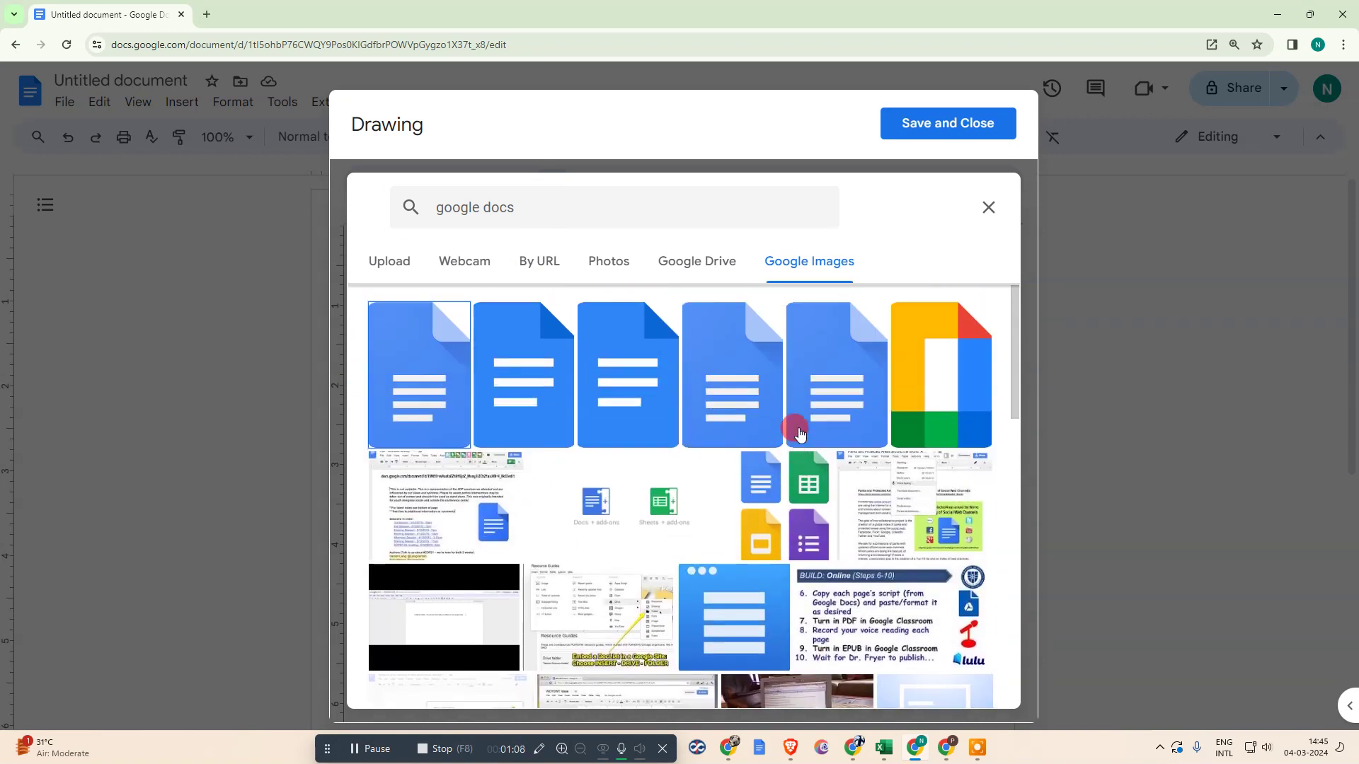
double_click(401, 384)
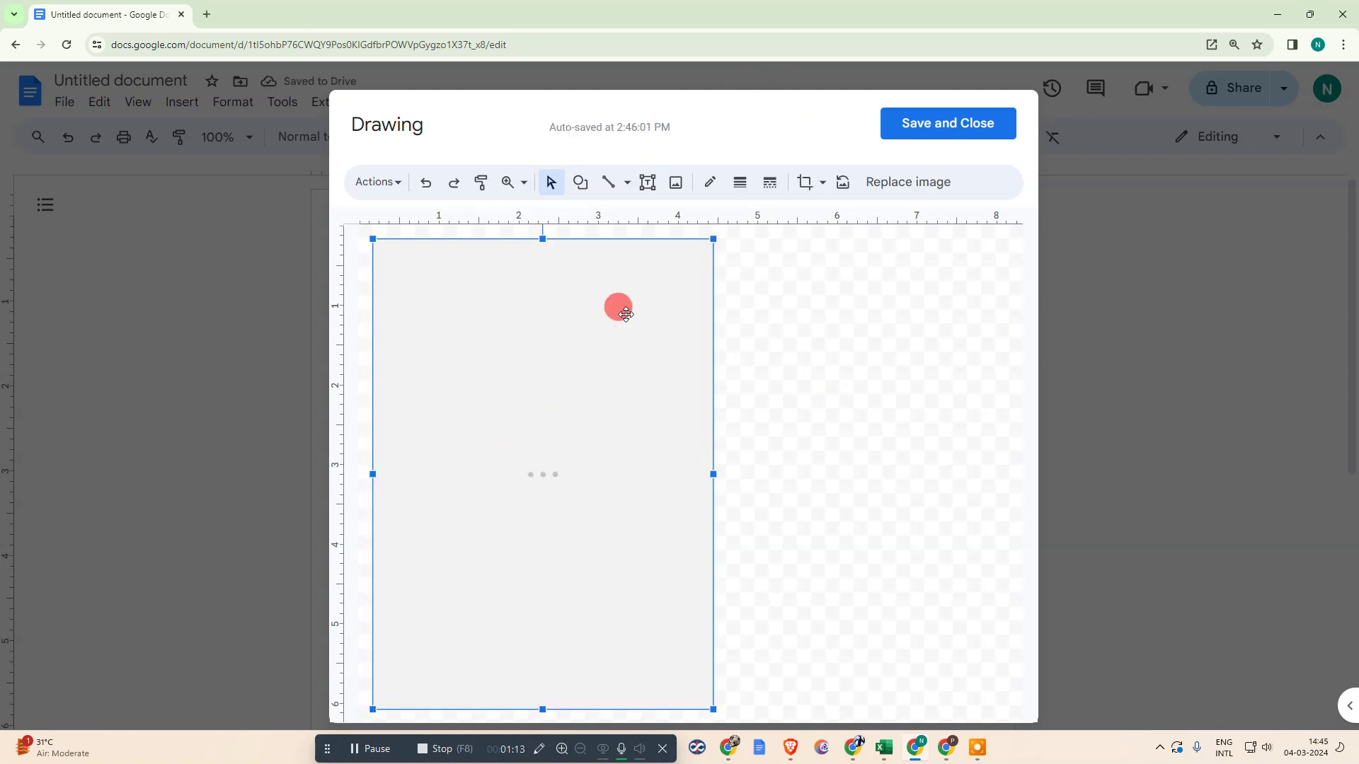
Step: Resize the document icon and move it up toward the top of the canvas
drag(713, 239, 634, 340)
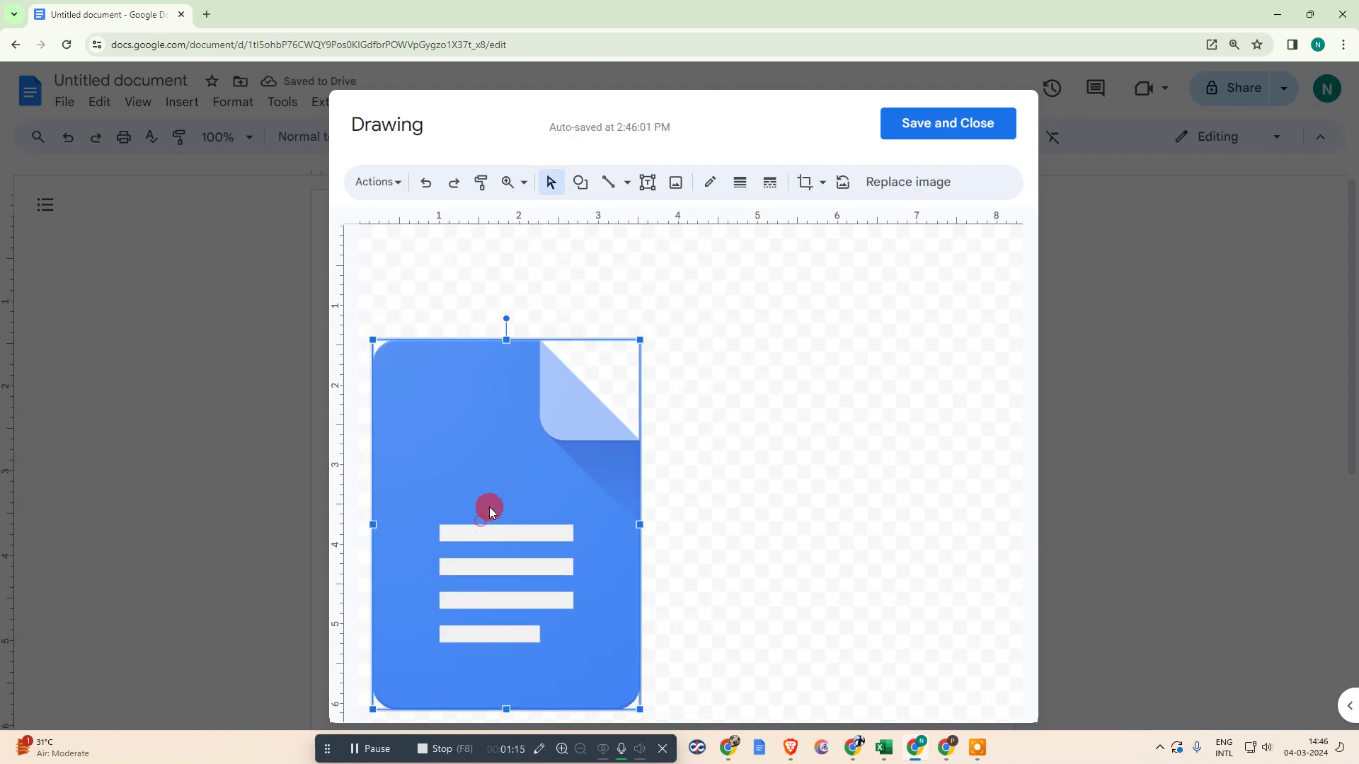
mouse_move(561, 522)
mouse_down()
mouse_move(635, 459)
mouse_move(697, 476)
mouse_up()
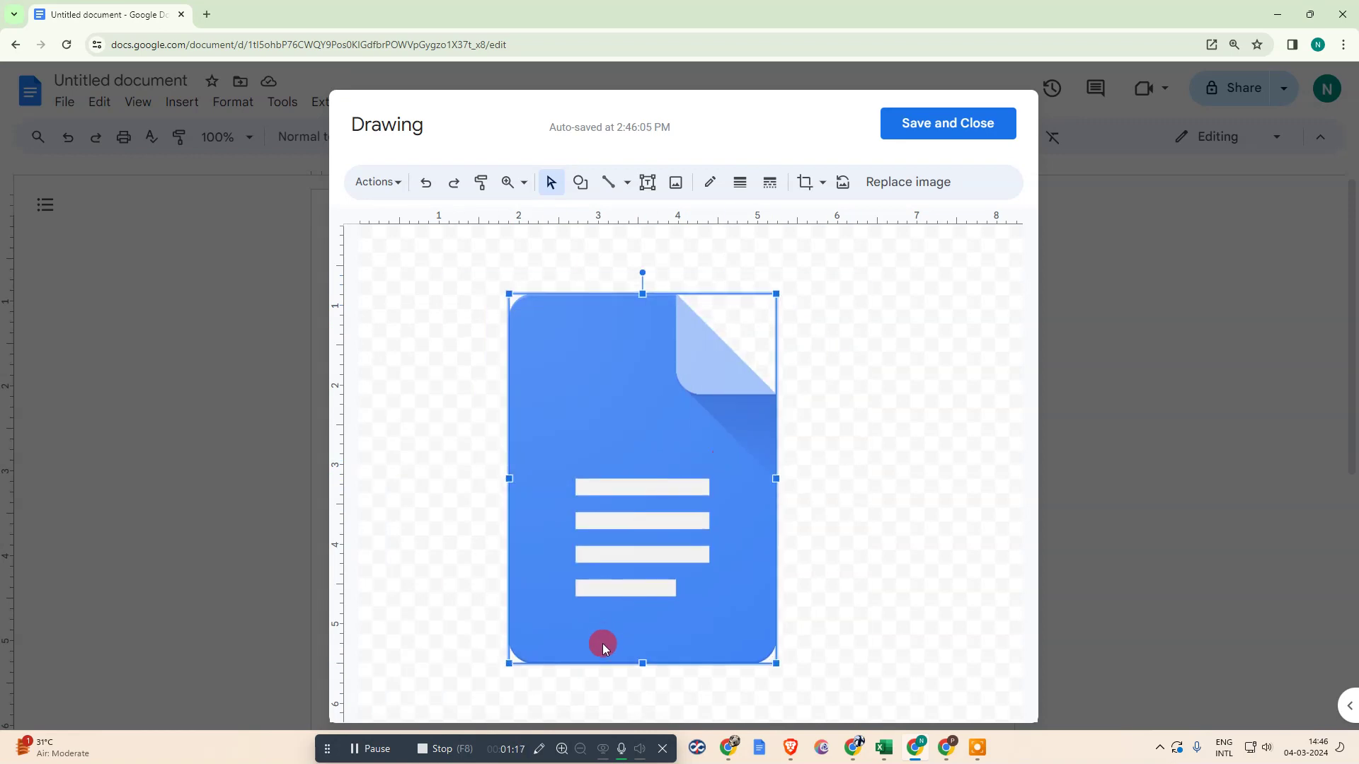
drag(507, 660, 450, 602)
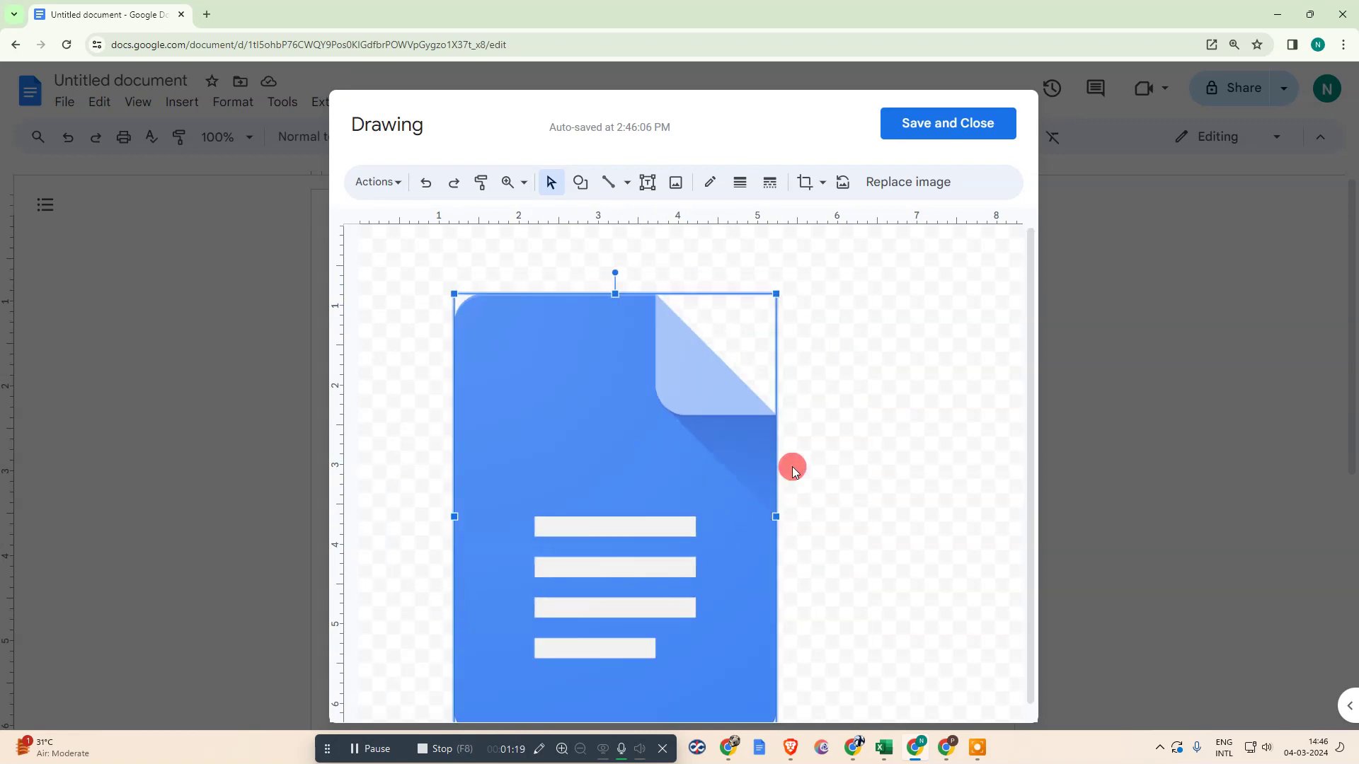
drag(678, 407, 811, 209)
mouse_move(643, 321)
mouse_down()
mouse_move(777, 262)
mouse_move(605, 457)
mouse_up()
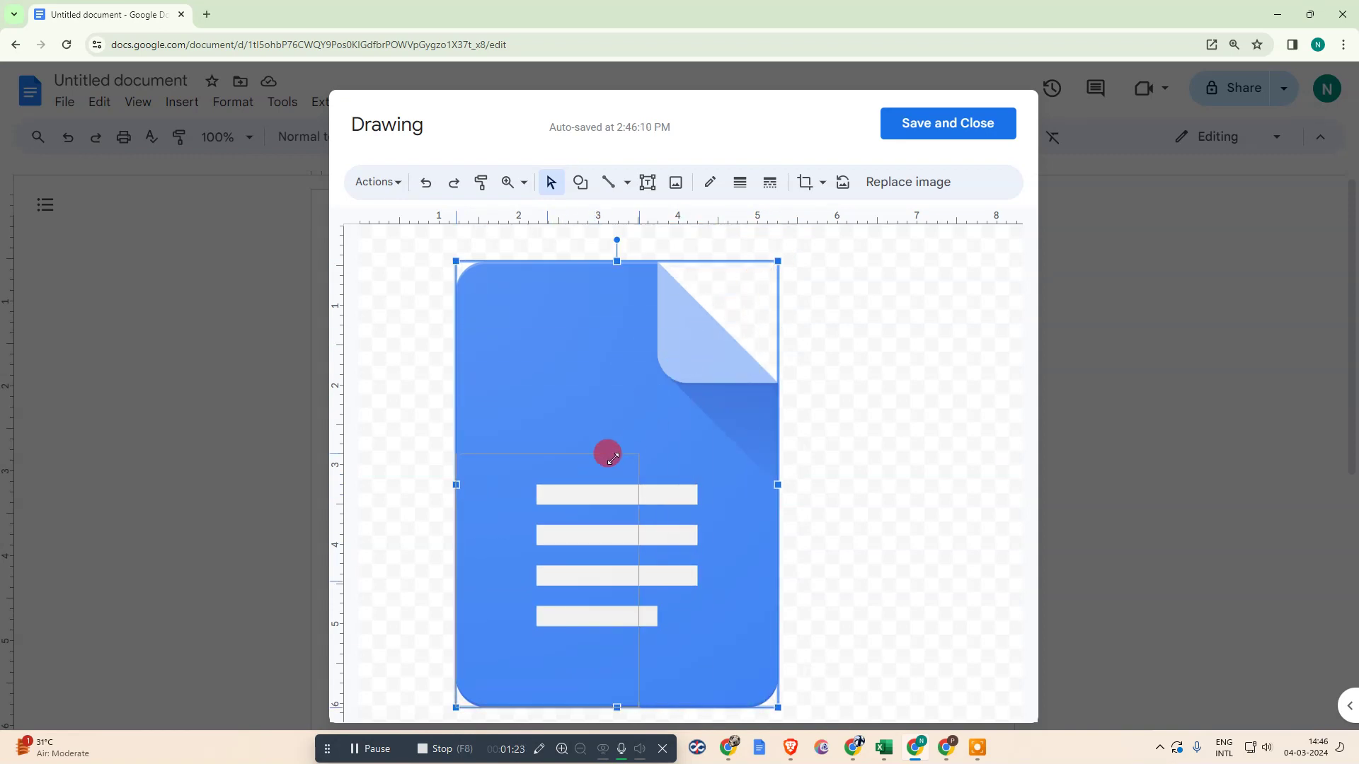
Step: Fine-tune the icon's size and shift it left toward the upper middle of the canvas
drag(518, 537, 654, 426)
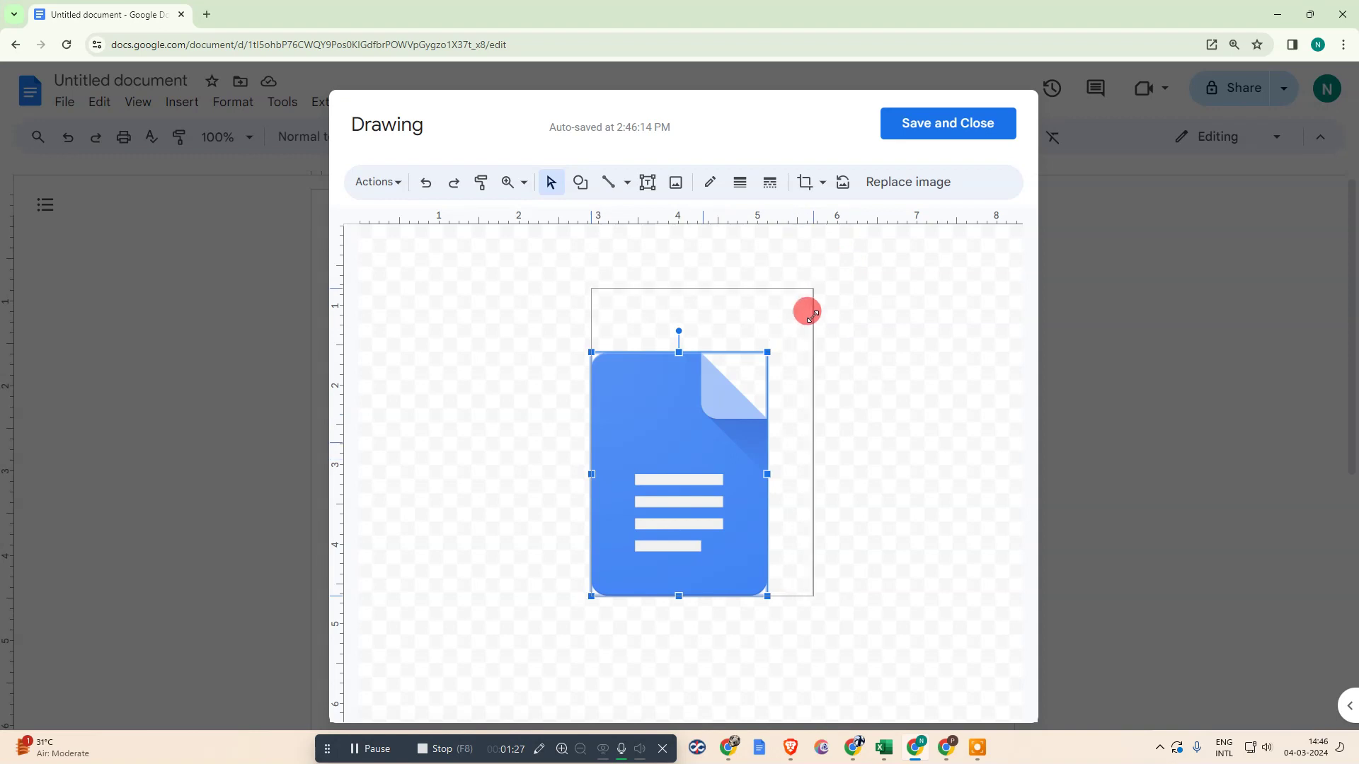
drag(767, 350, 818, 283)
drag(720, 401, 634, 404)
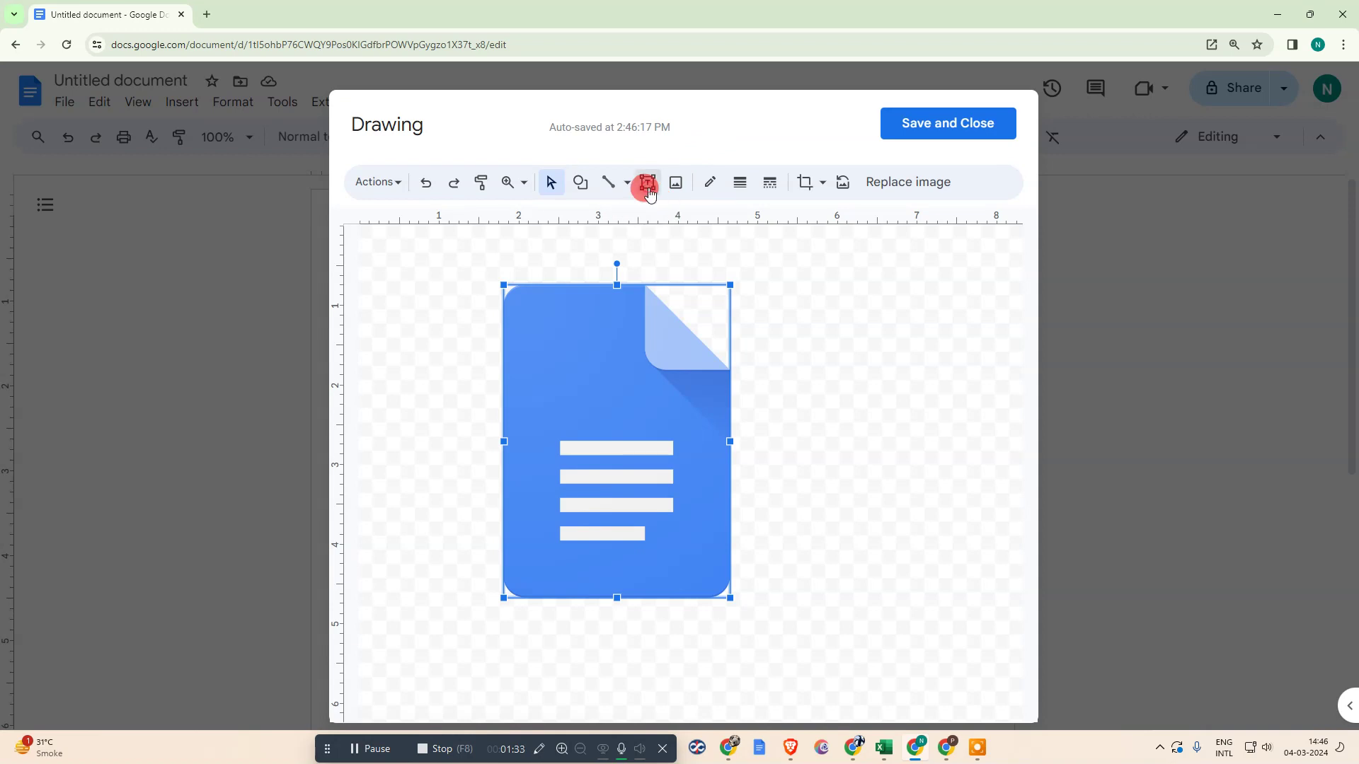
click(646, 182)
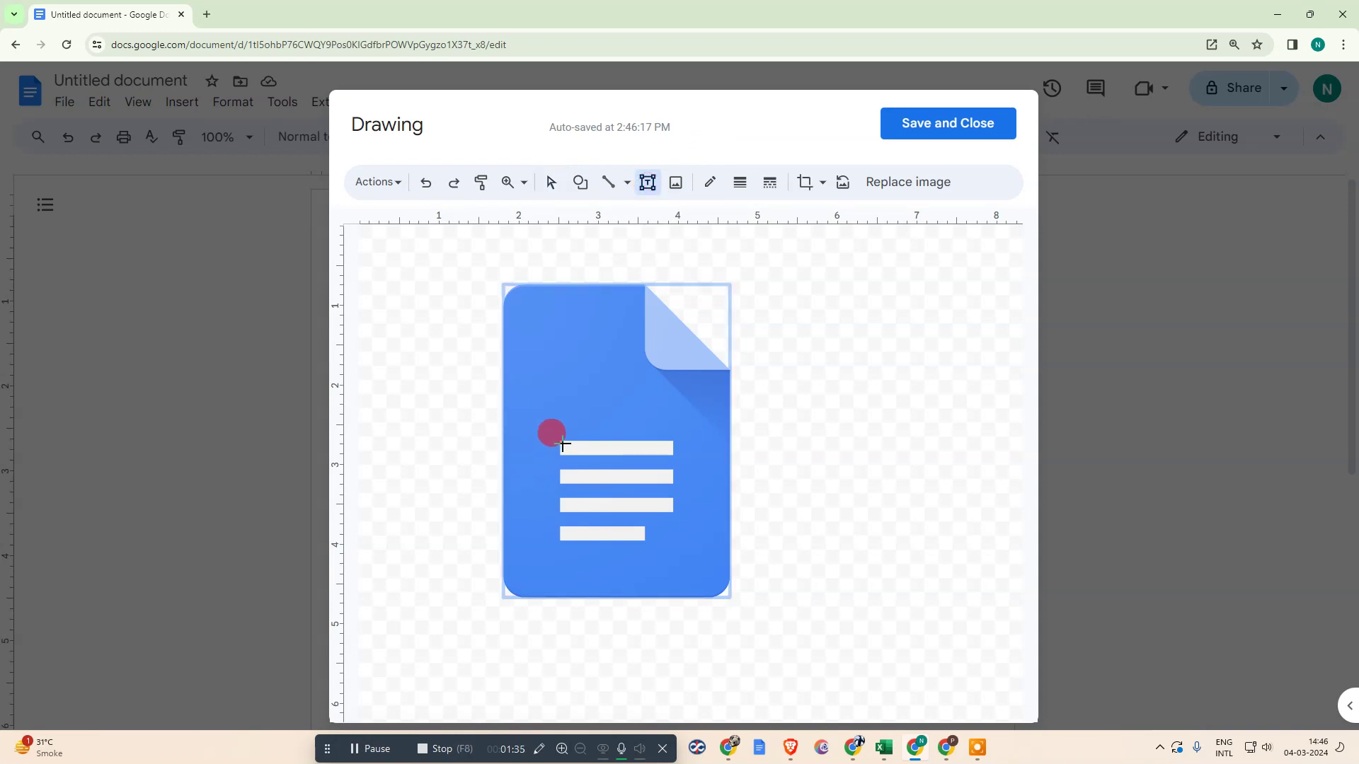
Step: Draw a text box over the icon, enlarge it and enter the 'Netcast webtech zone' label
drag(562, 442, 666, 452)
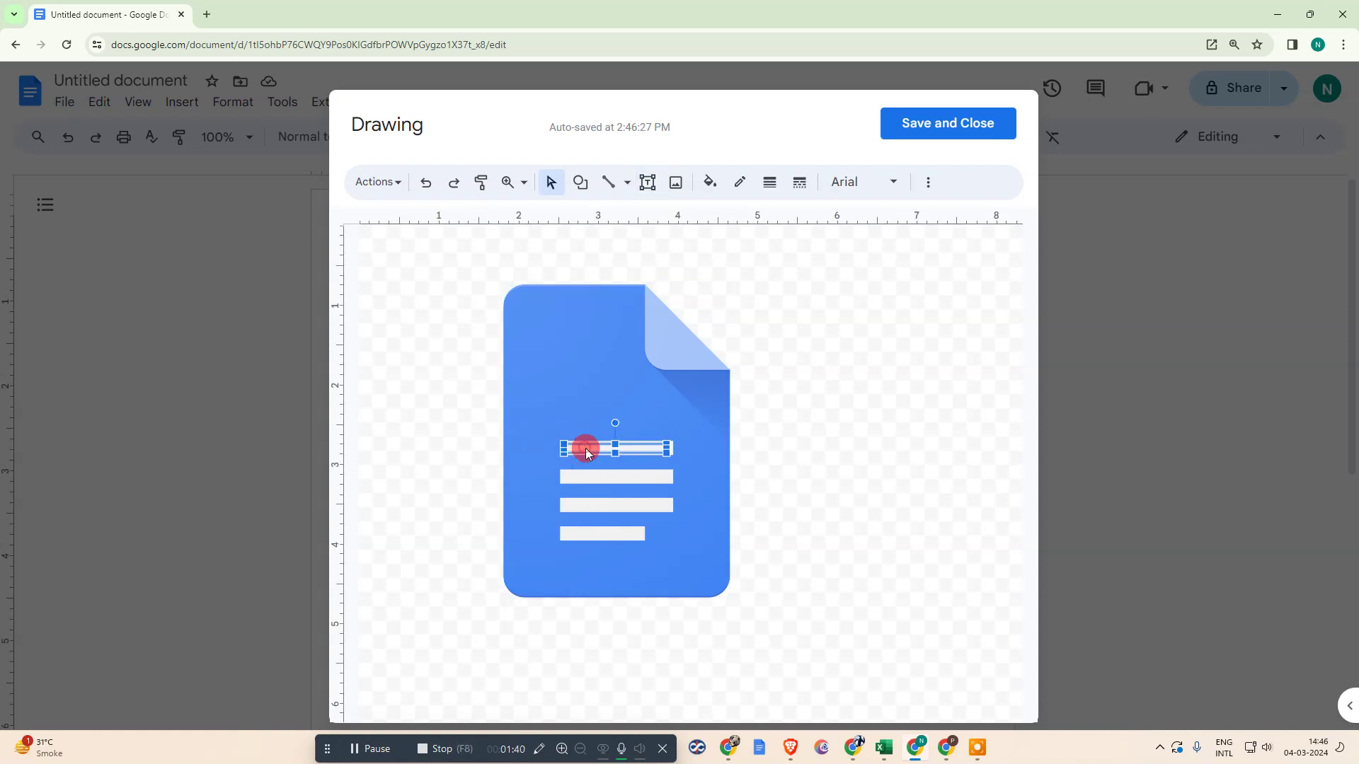
click(585, 449)
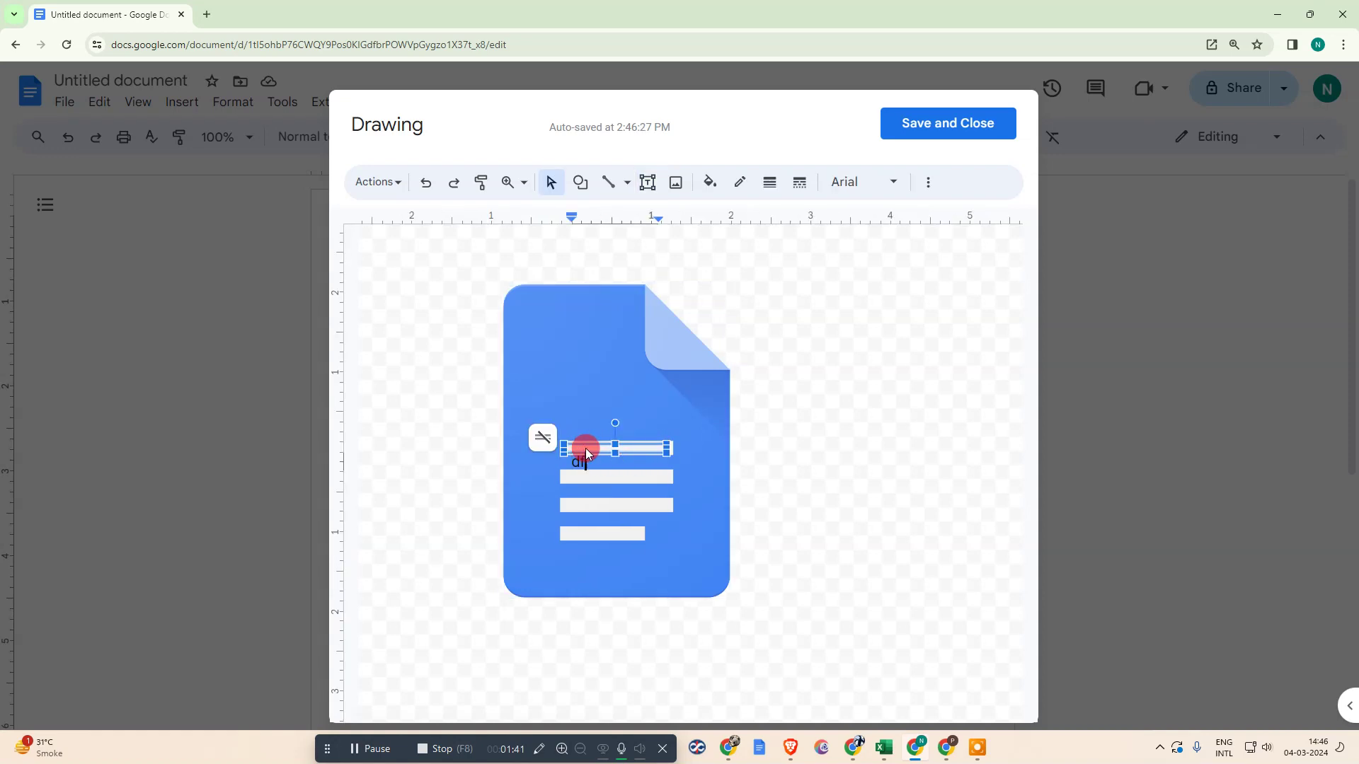
click(692, 434)
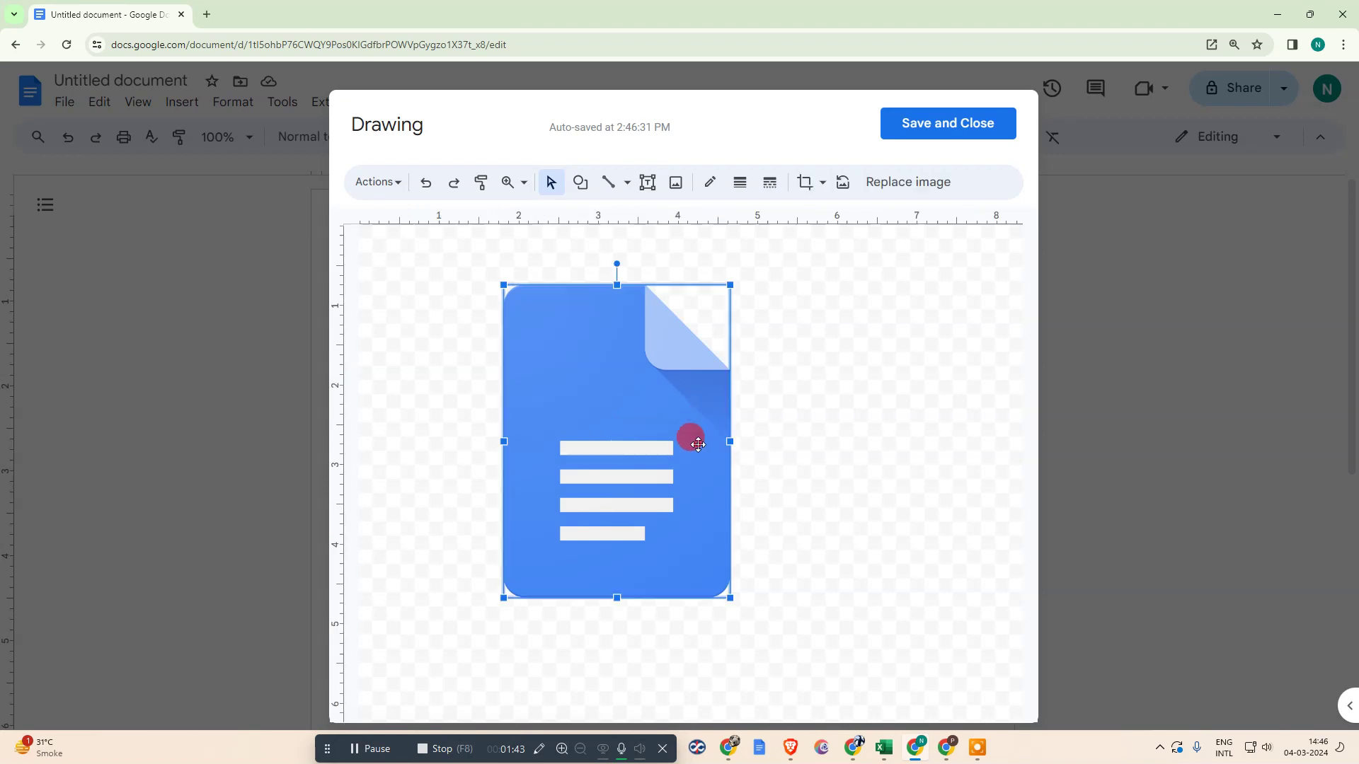
click(592, 447)
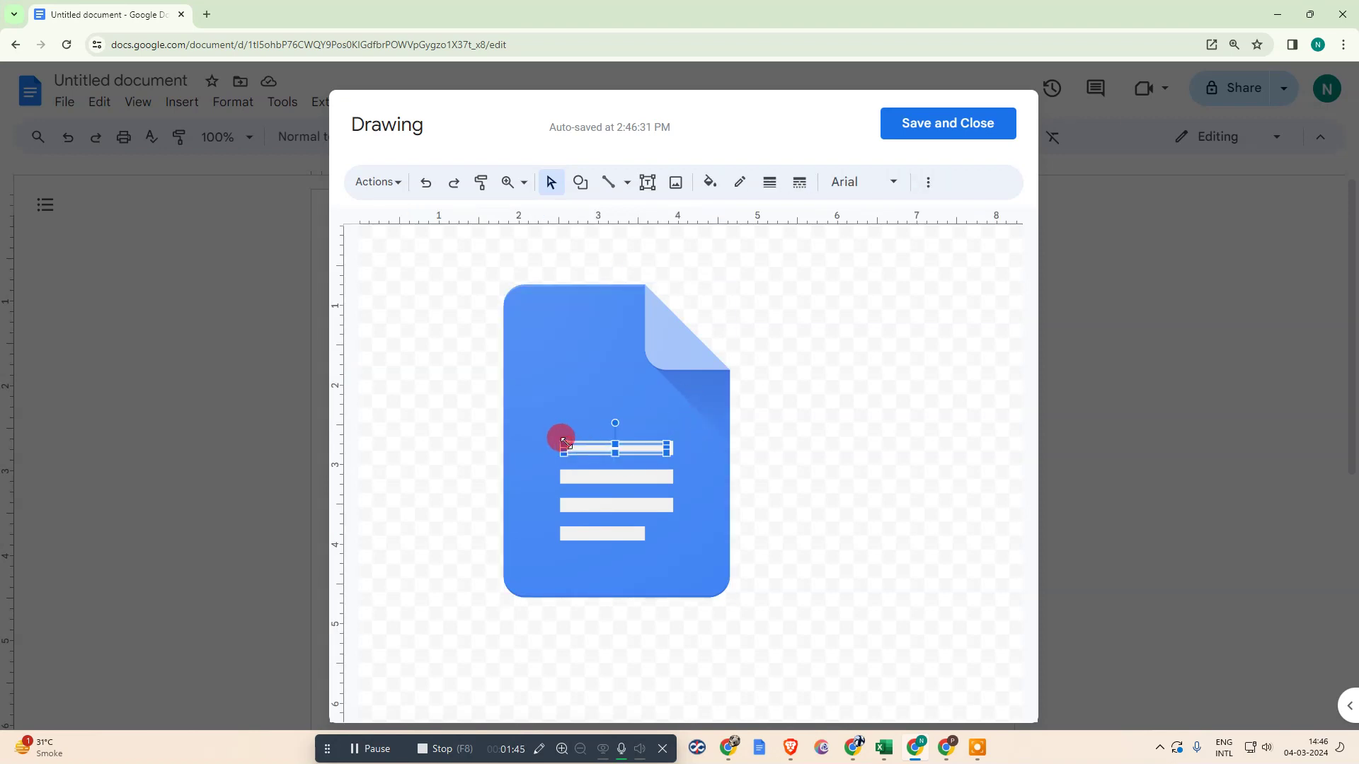
drag(563, 442, 540, 399)
click(574, 420)
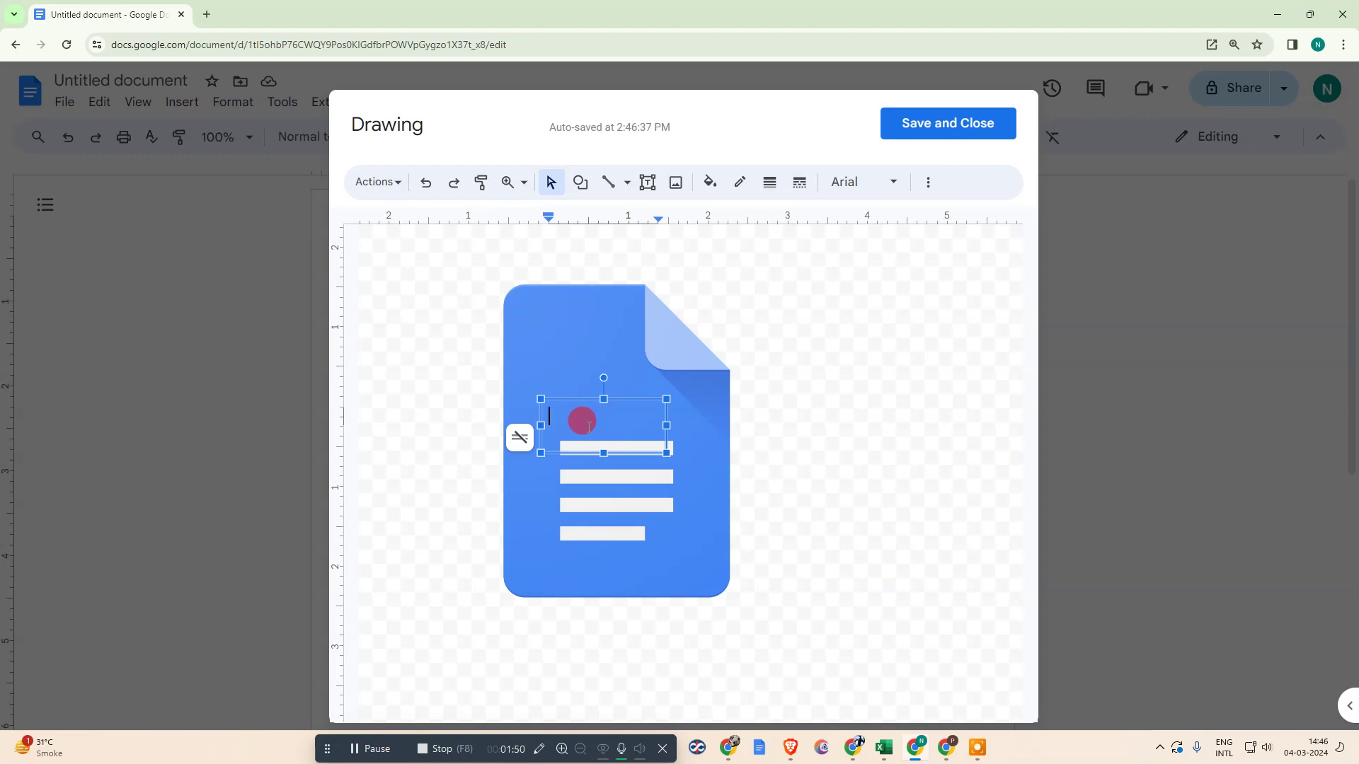
click(673, 492)
click(612, 439)
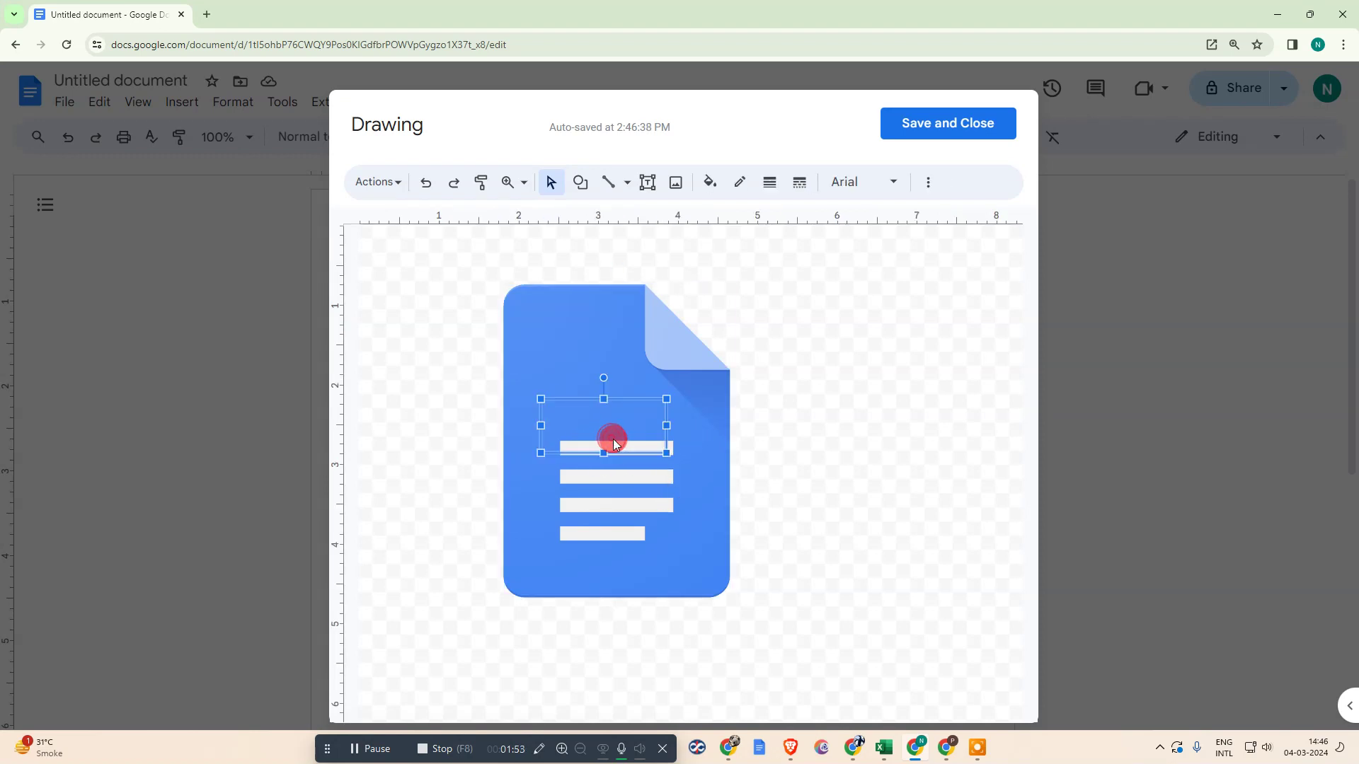
click(560, 416)
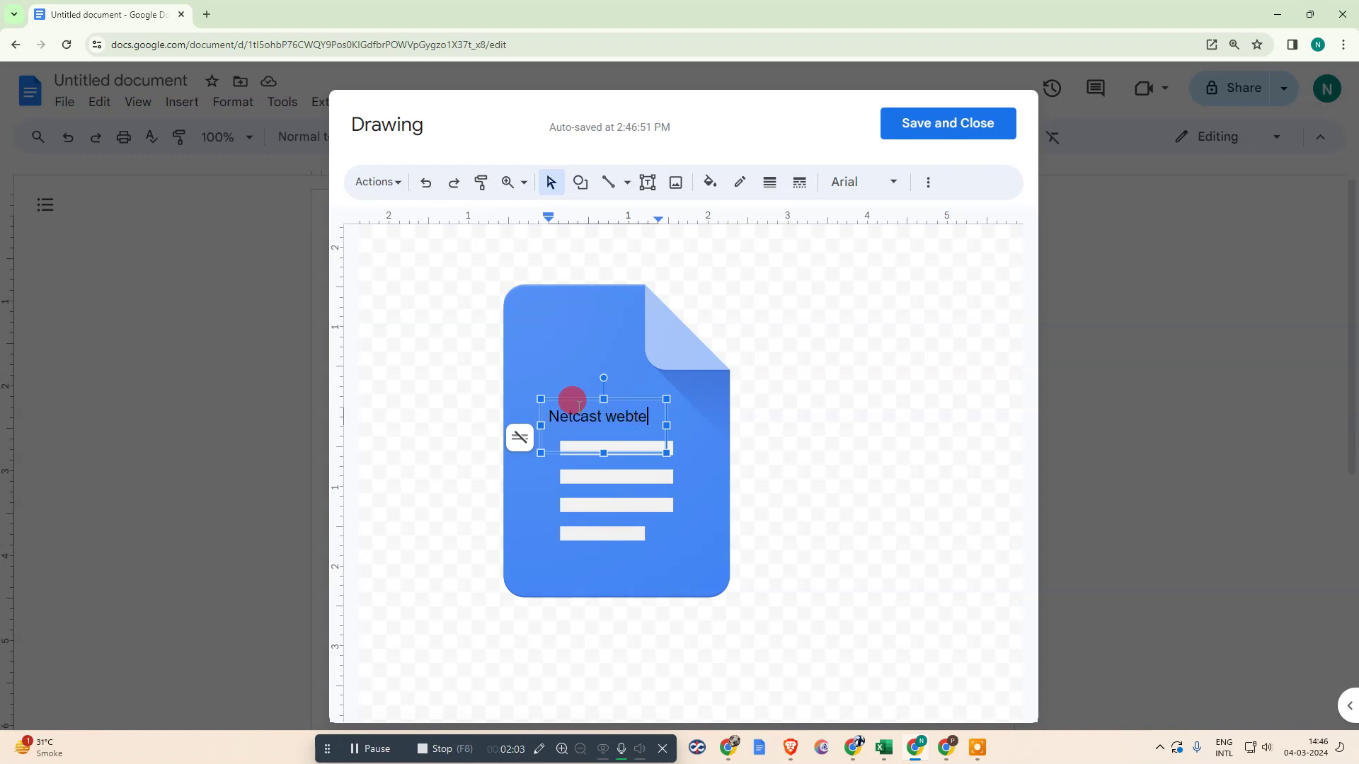
text(ch zone)
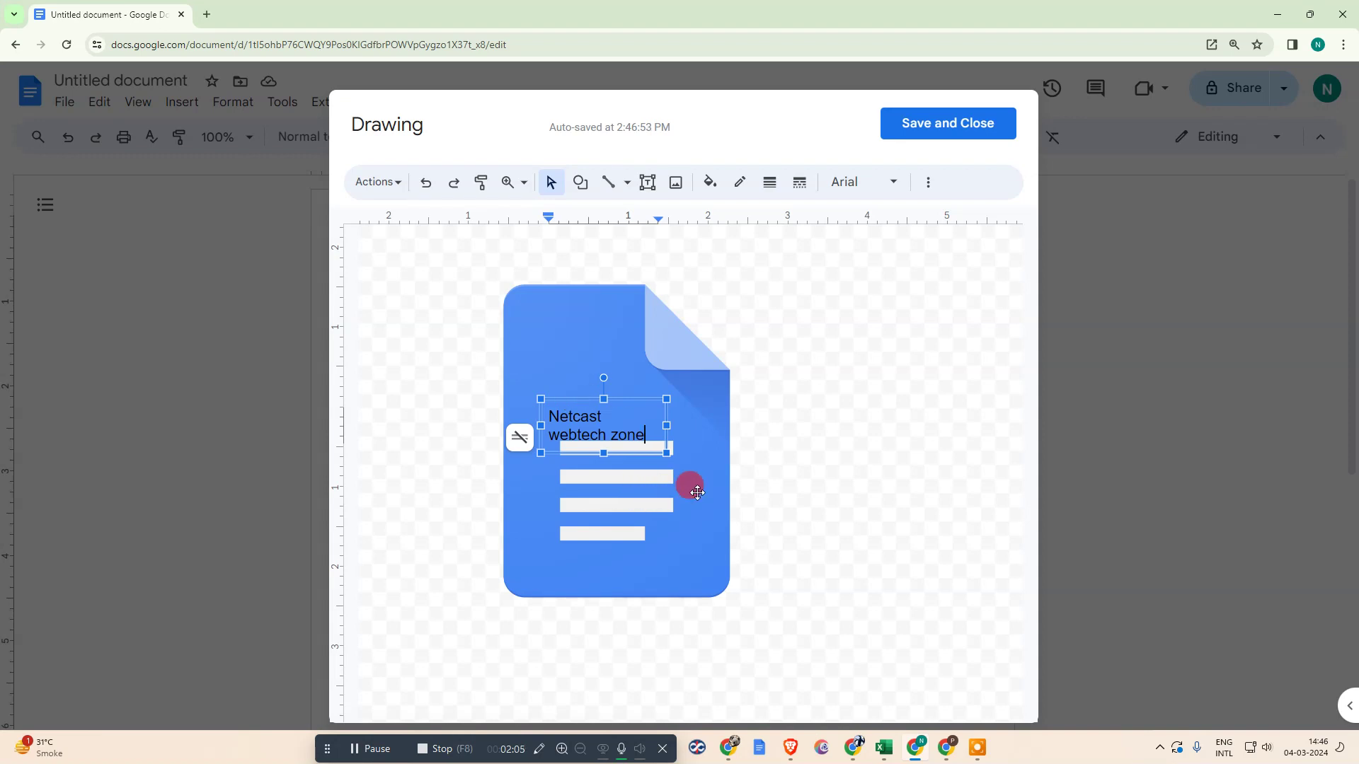
Step: Widen and trim the label box so the text fits on one line, then select all its text
click(692, 487)
click(614, 418)
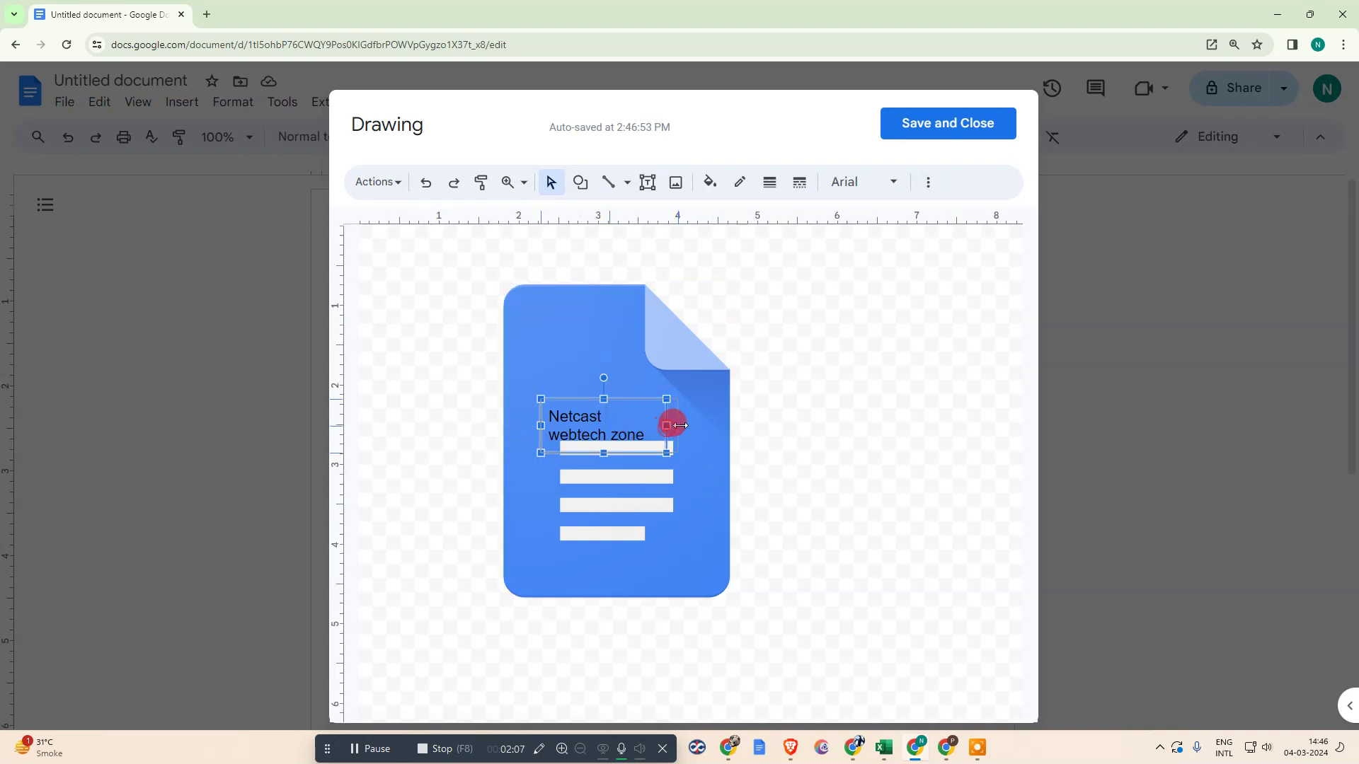
drag(666, 425, 730, 422)
drag(635, 453, 634, 426)
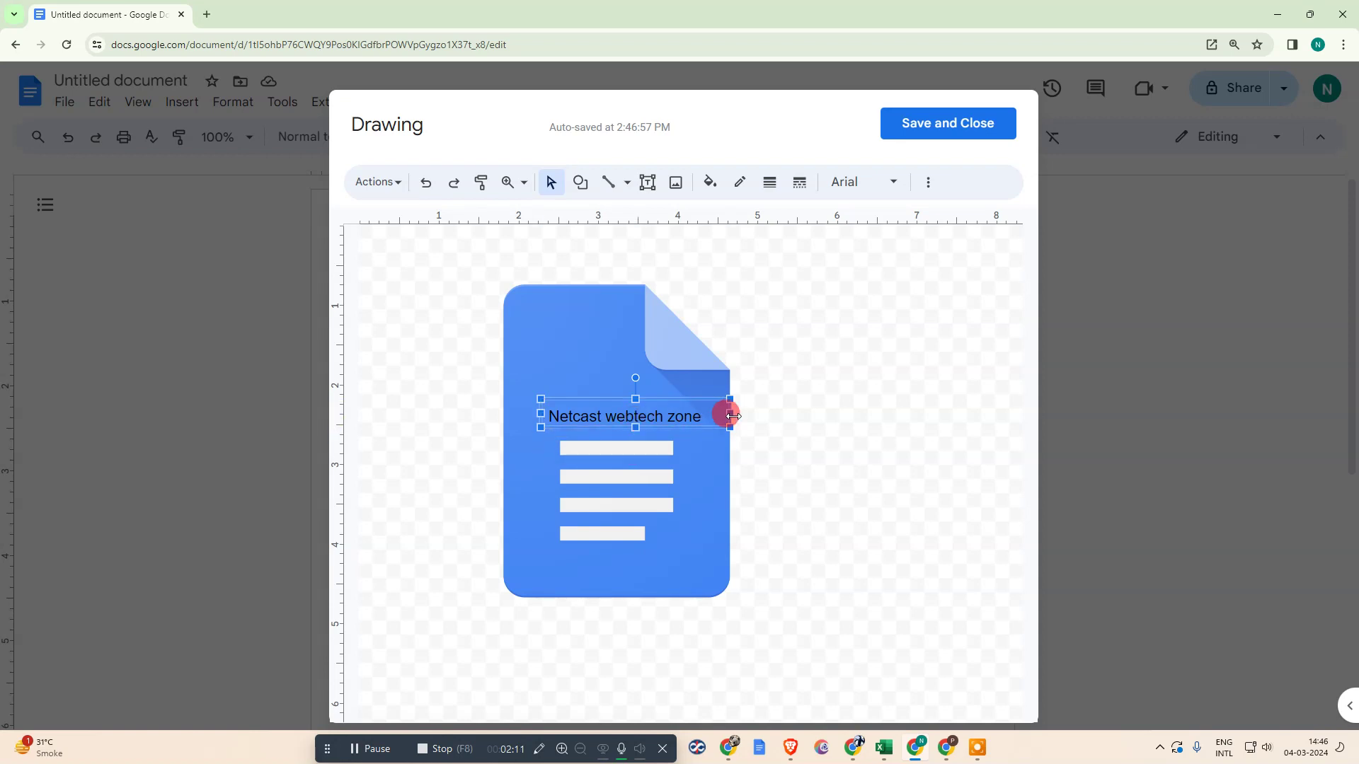
drag(729, 413, 711, 415)
click(646, 416)
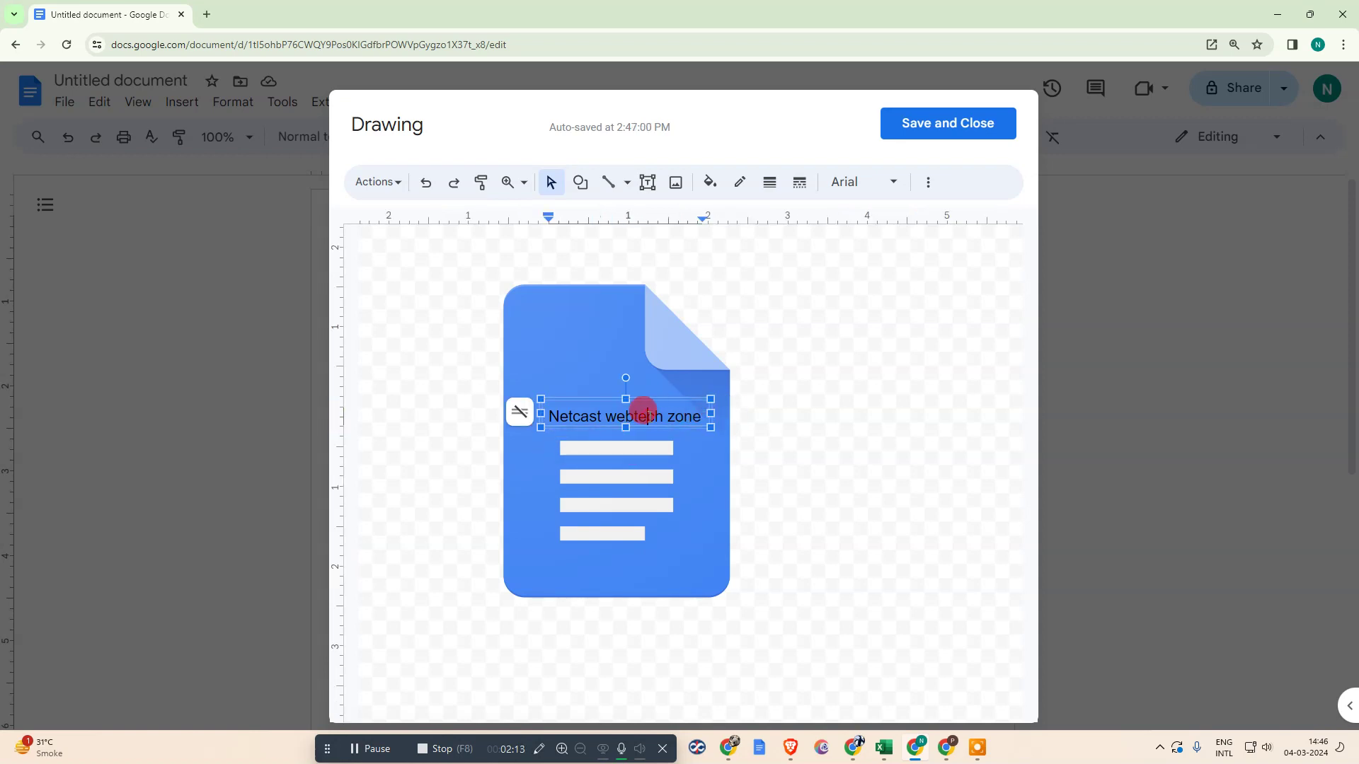
click(836, 388)
click(612, 419)
key(ctrl+a)
Step: Make the label text red, bold and underlined, widening the box to keep it on one line
click(613, 419)
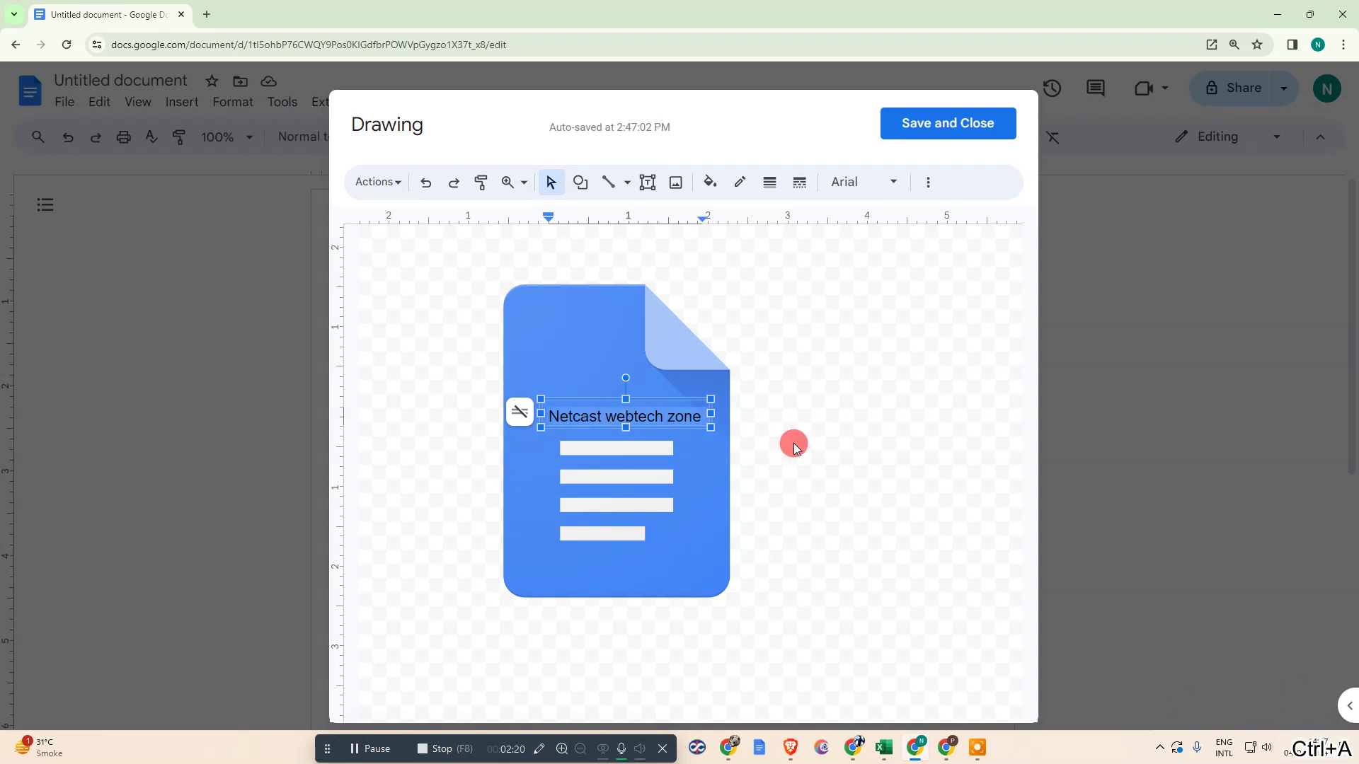
click(897, 183)
click(929, 181)
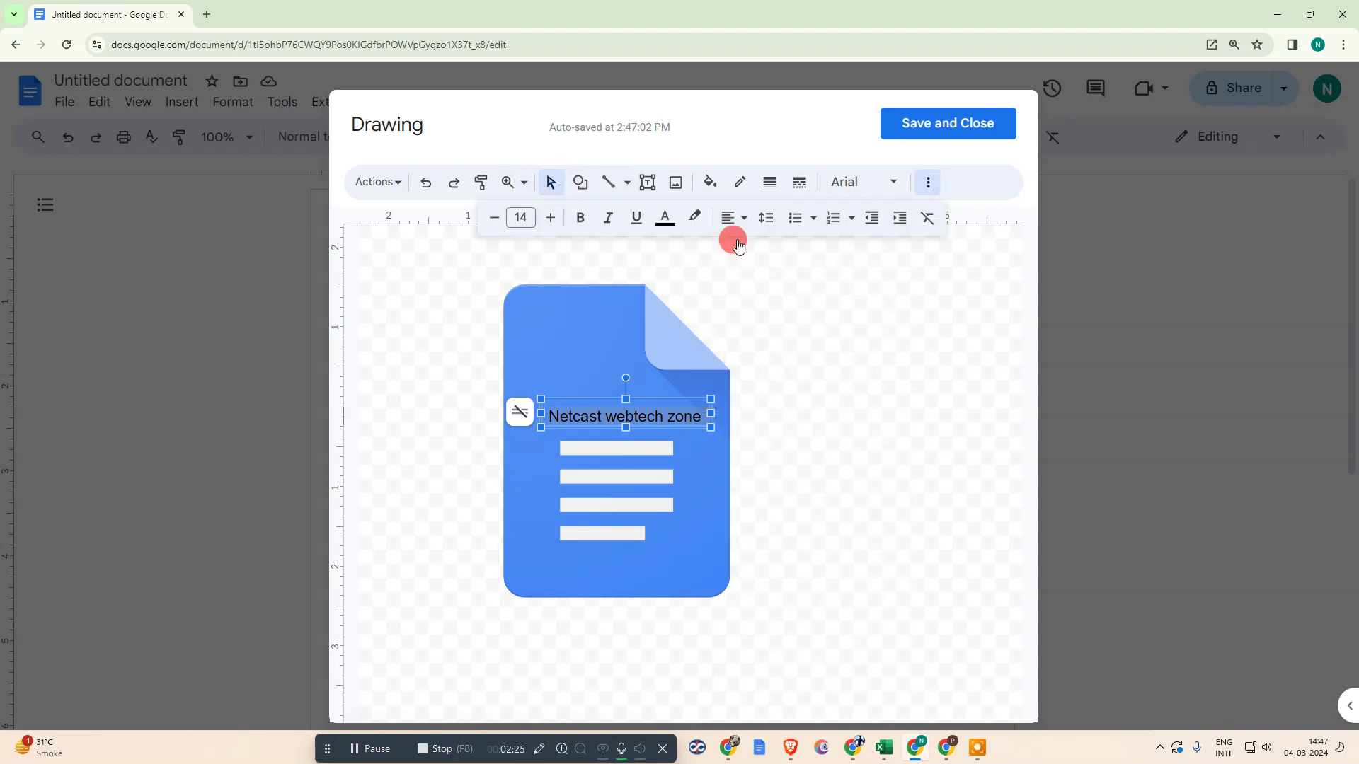
click(665, 218)
click(691, 332)
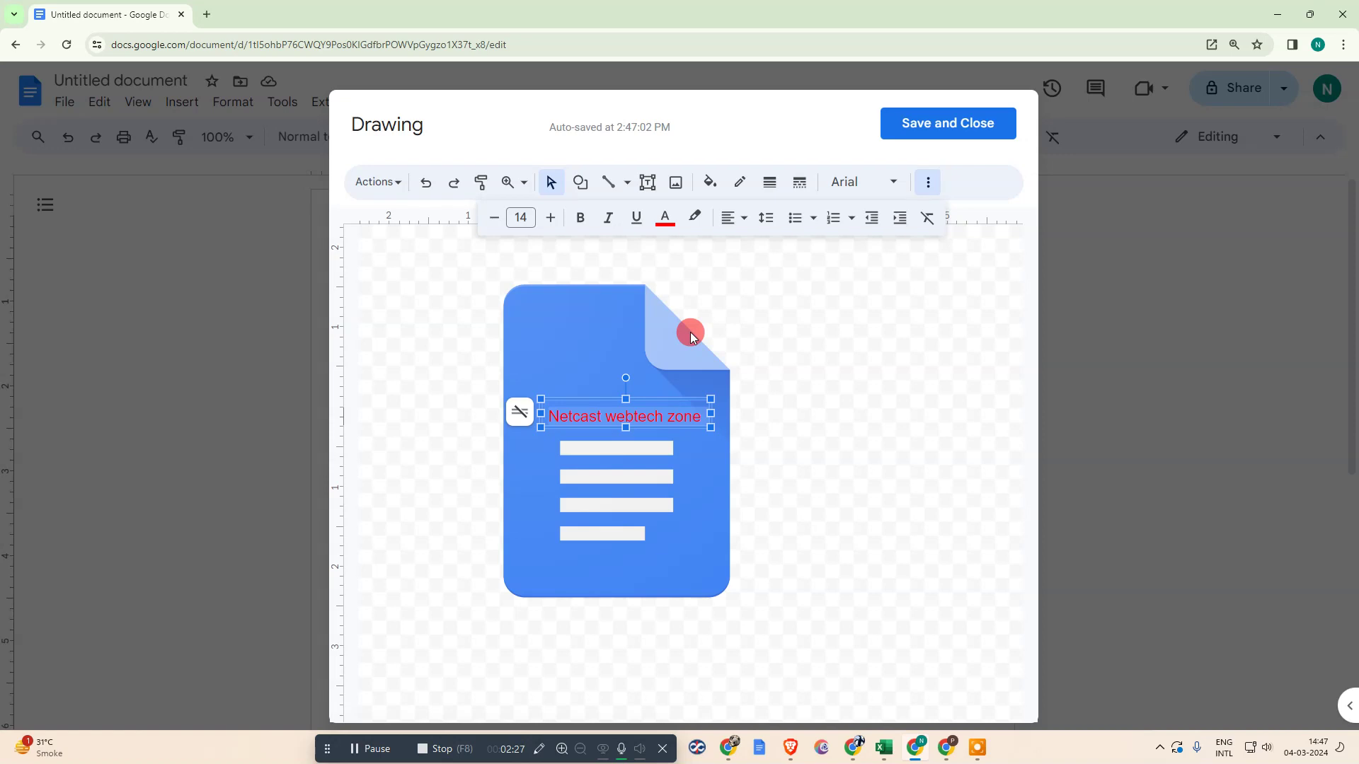
click(581, 218)
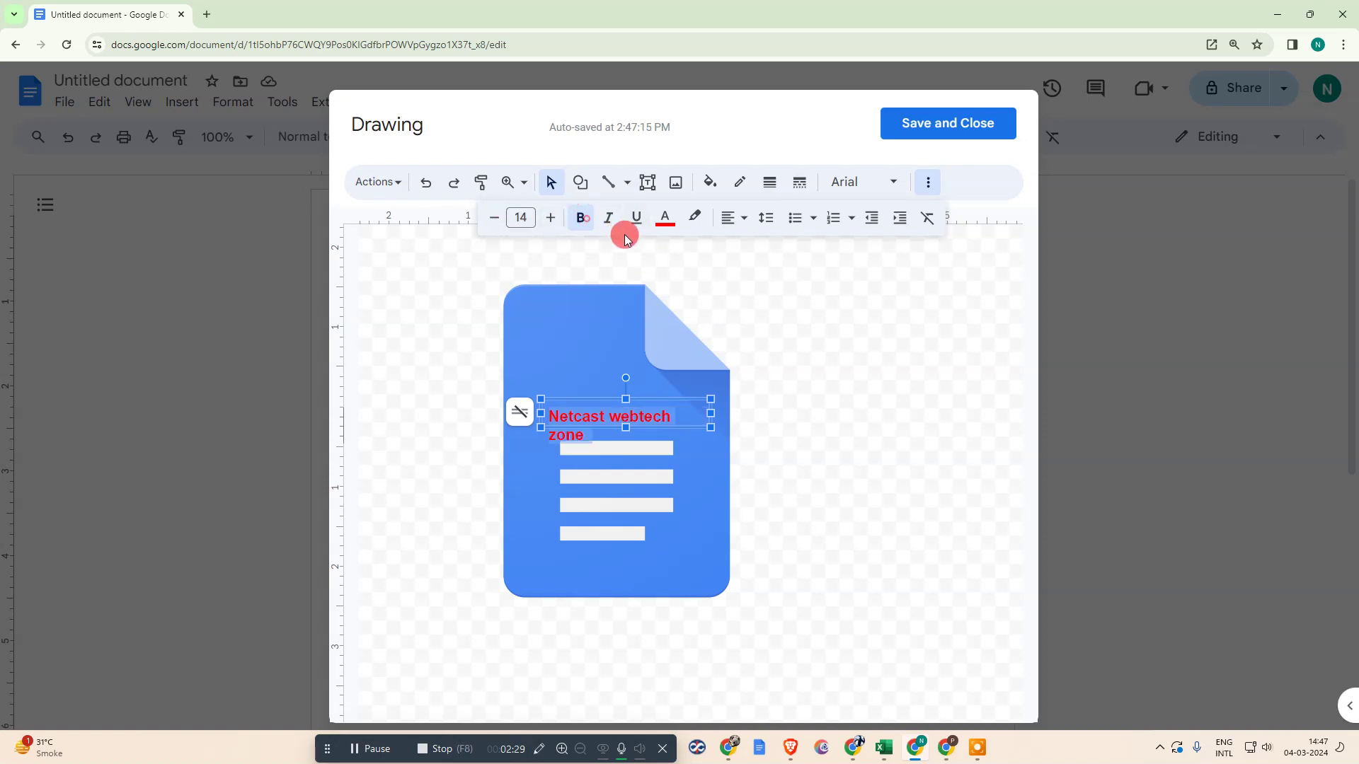
click(636, 218)
drag(711, 412, 726, 411)
click(806, 424)
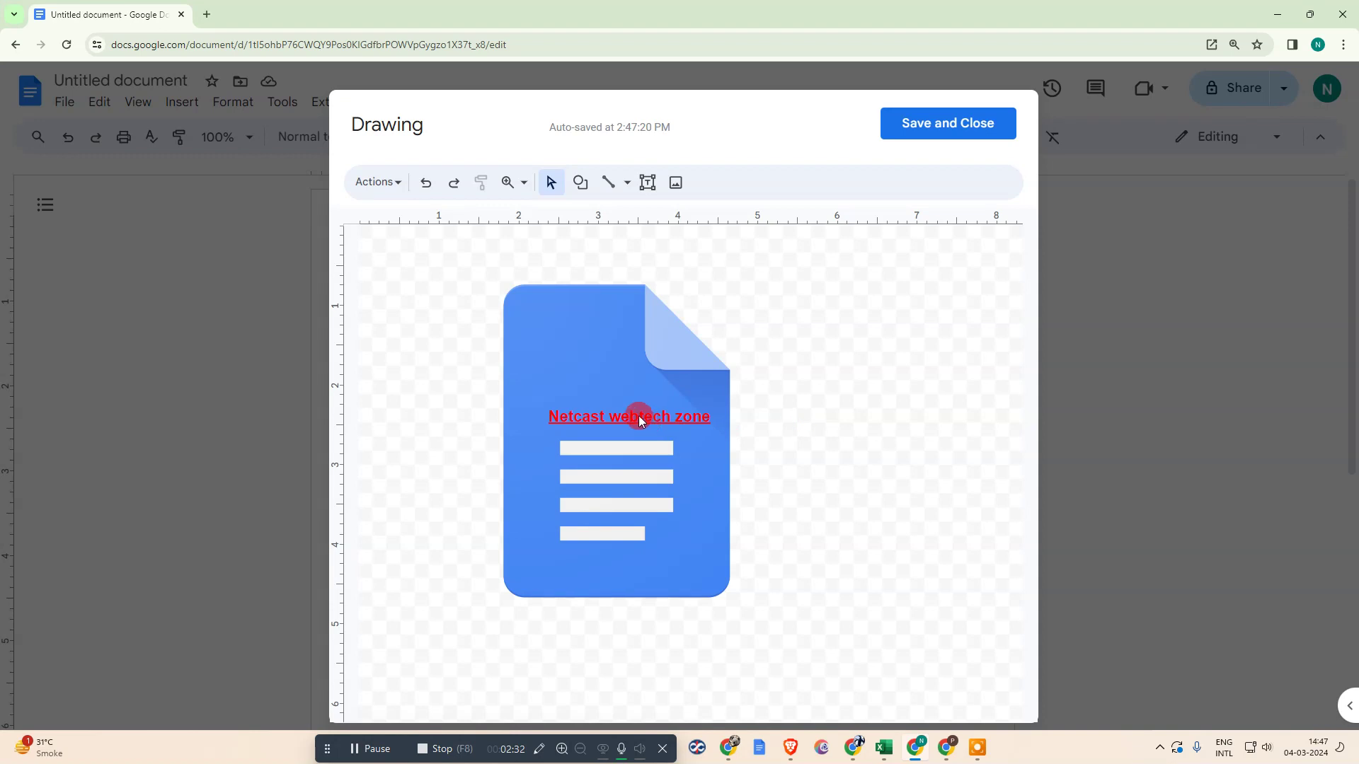
Step: Undo an accidental tilt of the label and move it lower on the icon
click(638, 416)
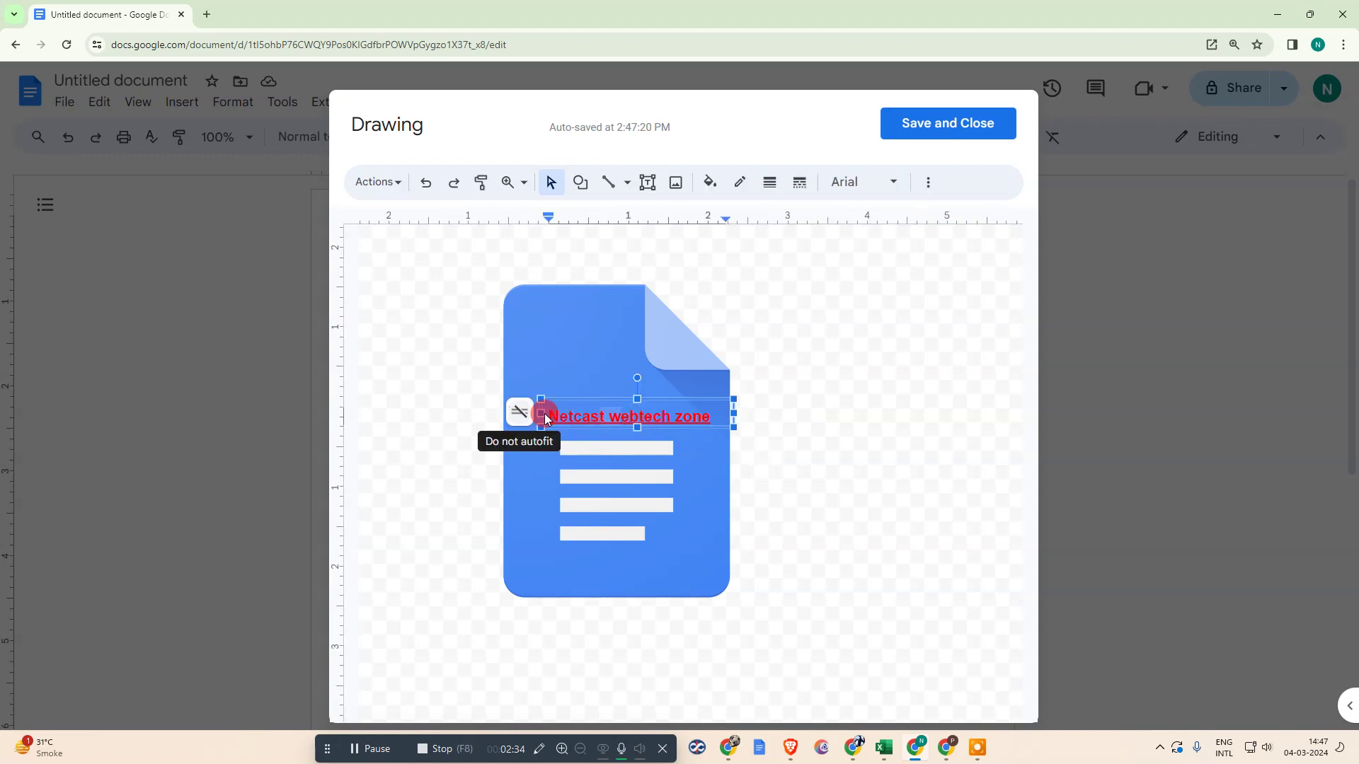
click(636, 378)
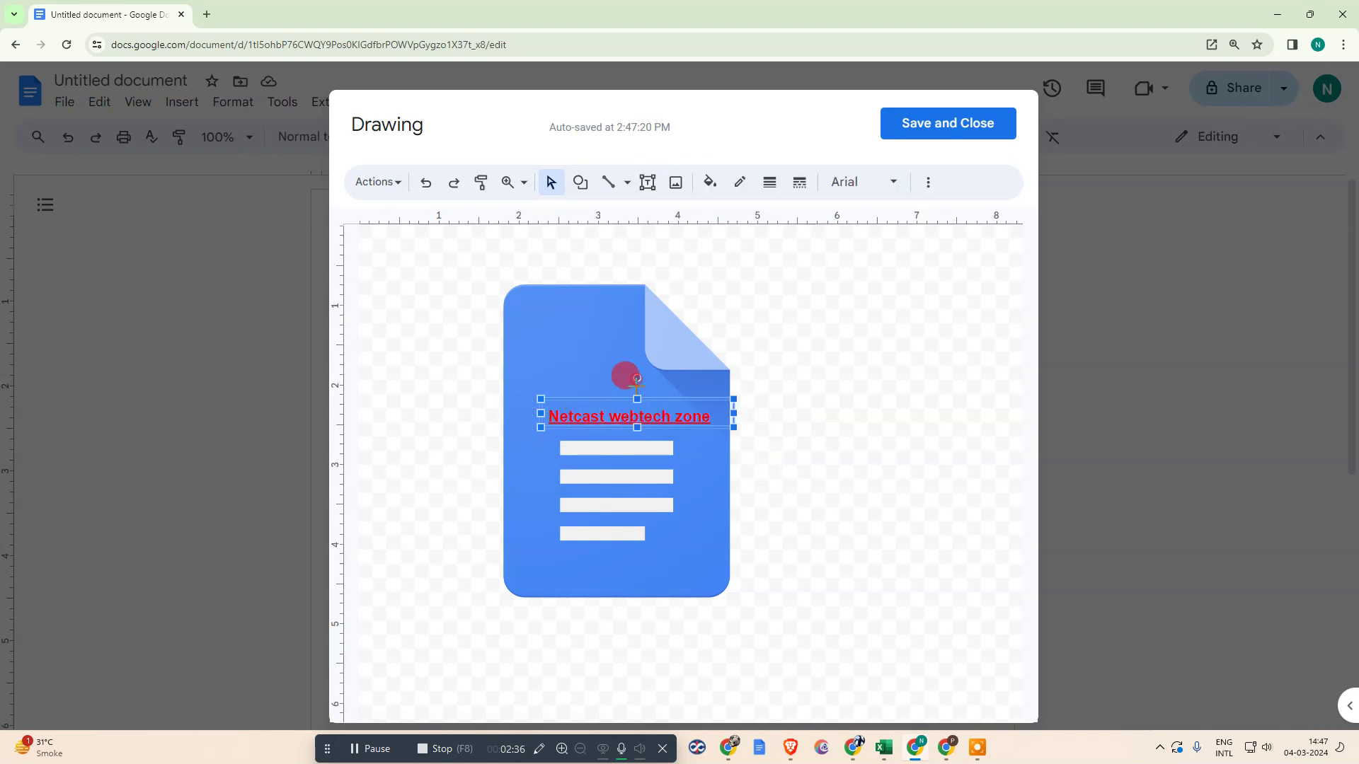
drag(636, 379, 636, 383)
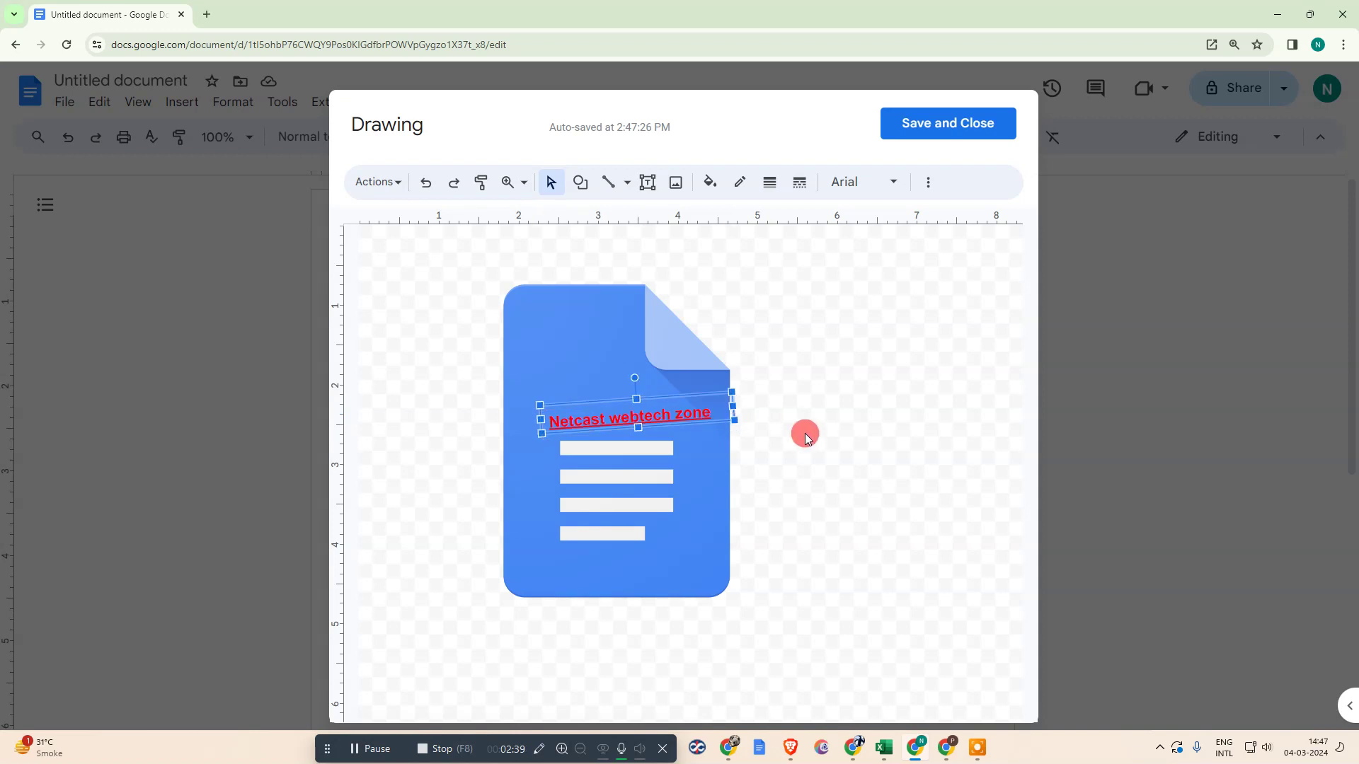
key(ctrl+z)
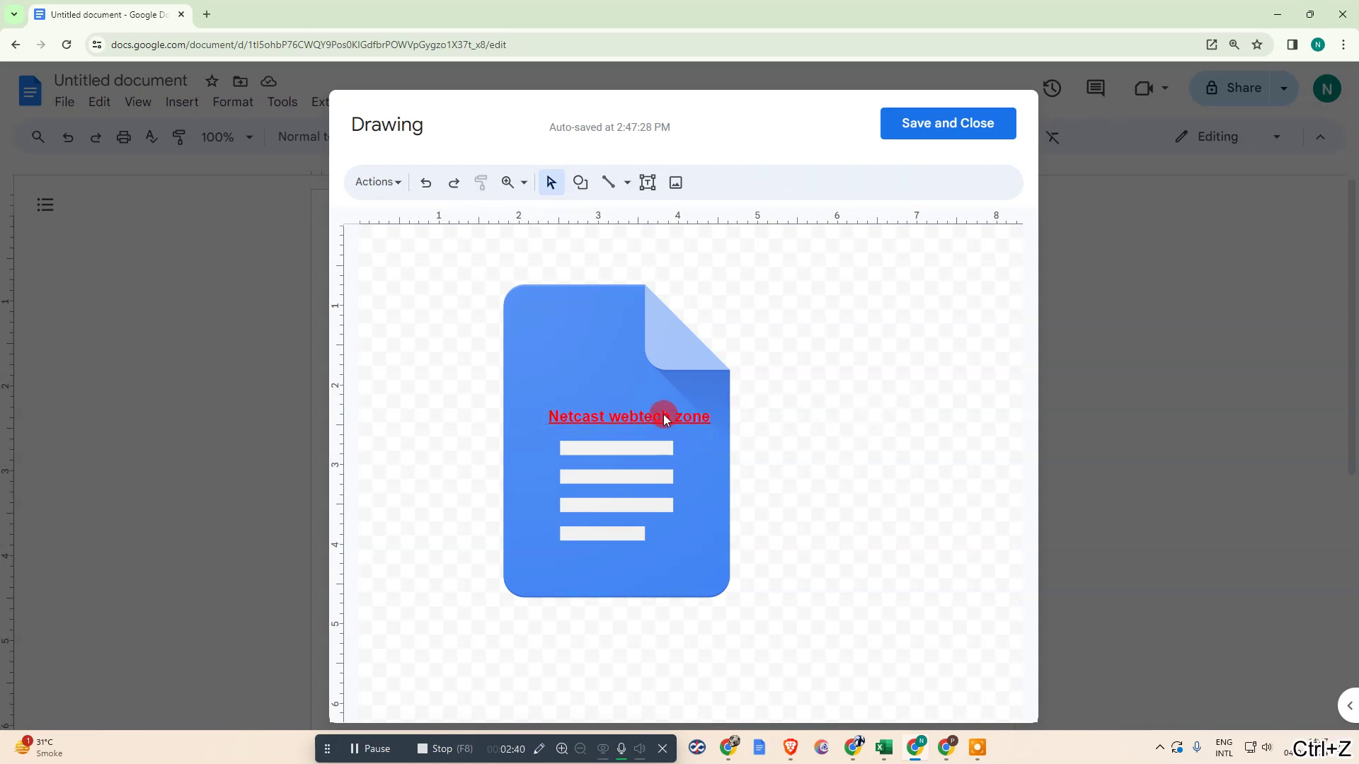
click(664, 414)
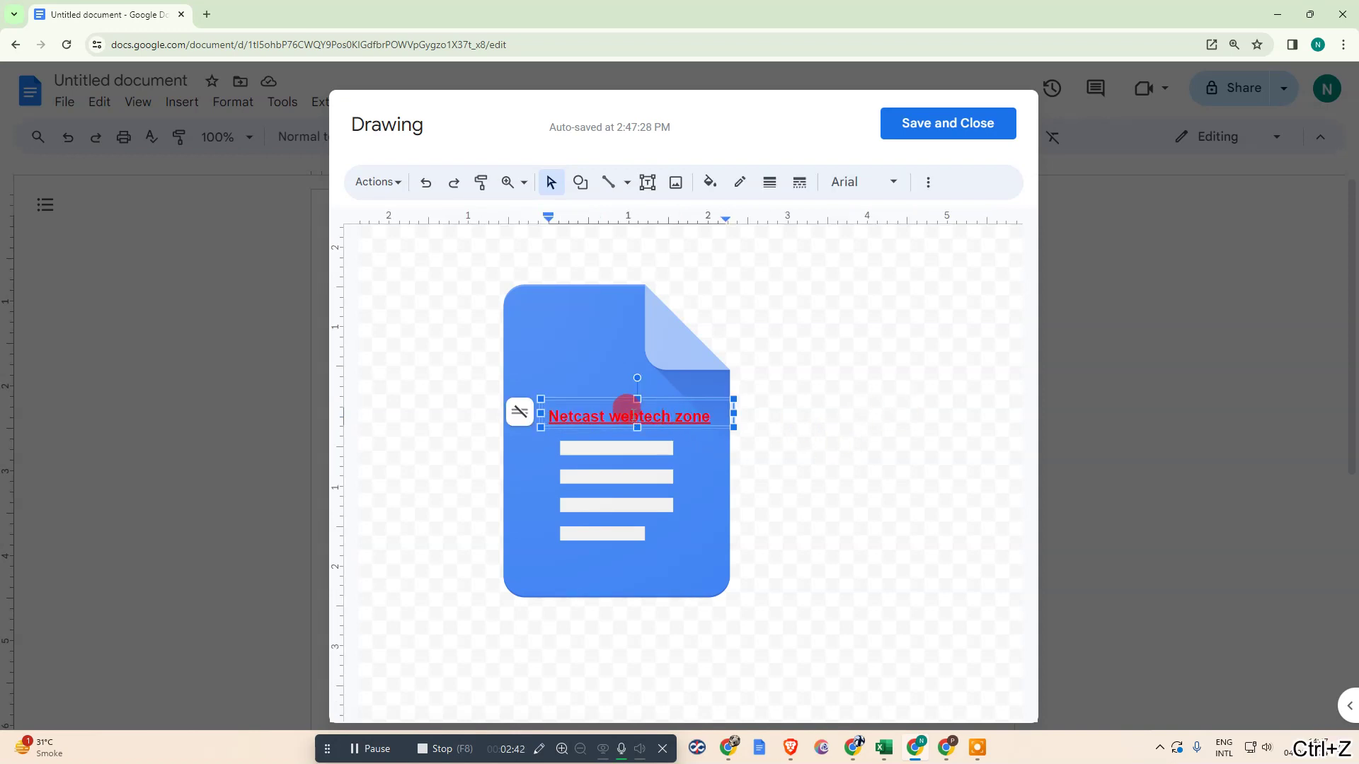
drag(626, 409, 605, 455)
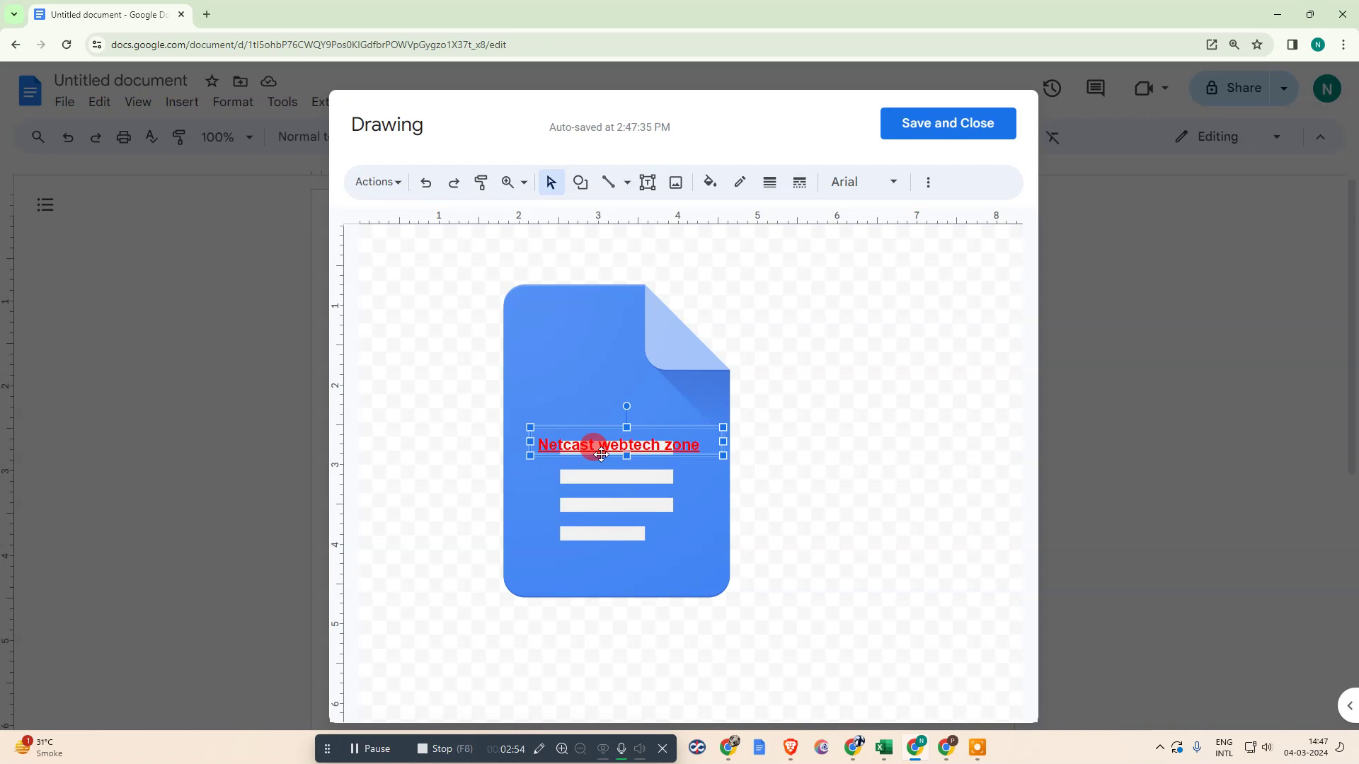
Step: Try the label higher and lower on the icon and narrow its box
drag(602, 455, 582, 380)
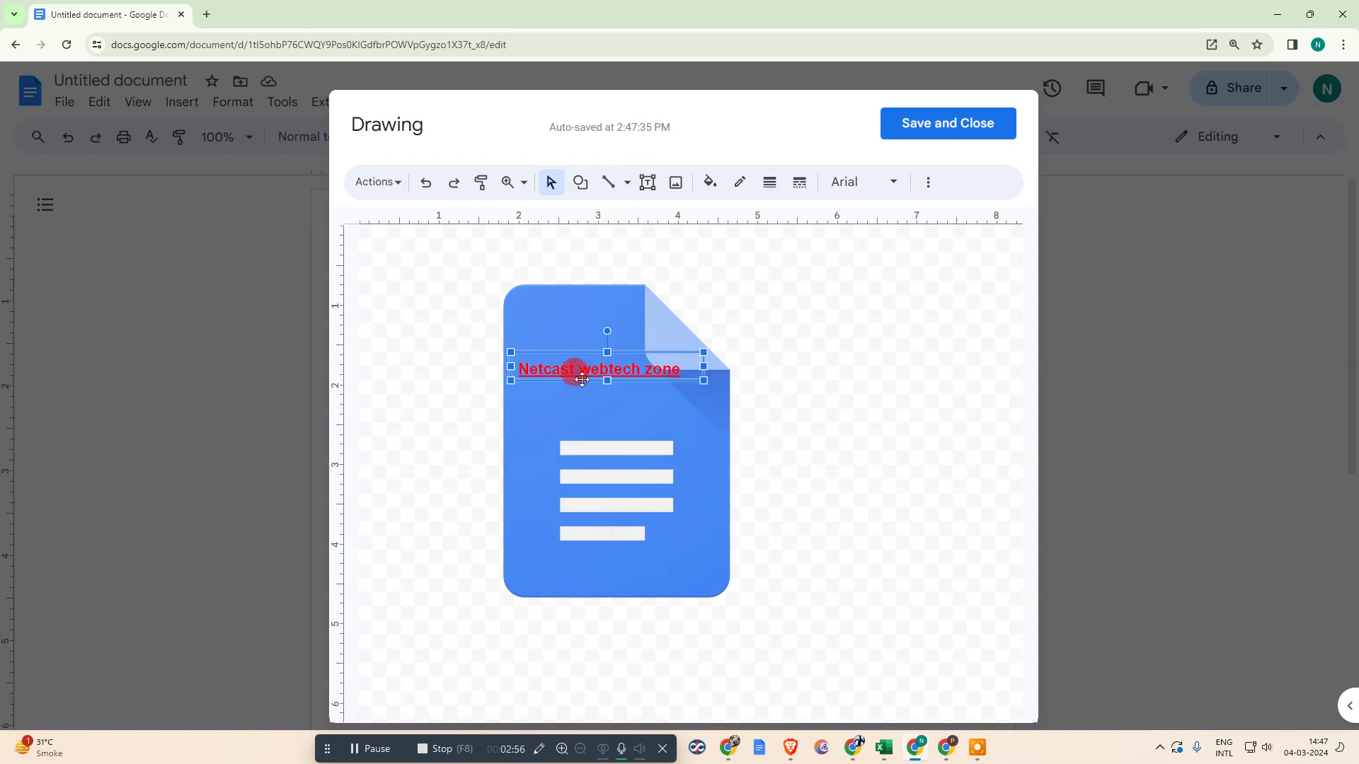
drag(576, 378, 610, 461)
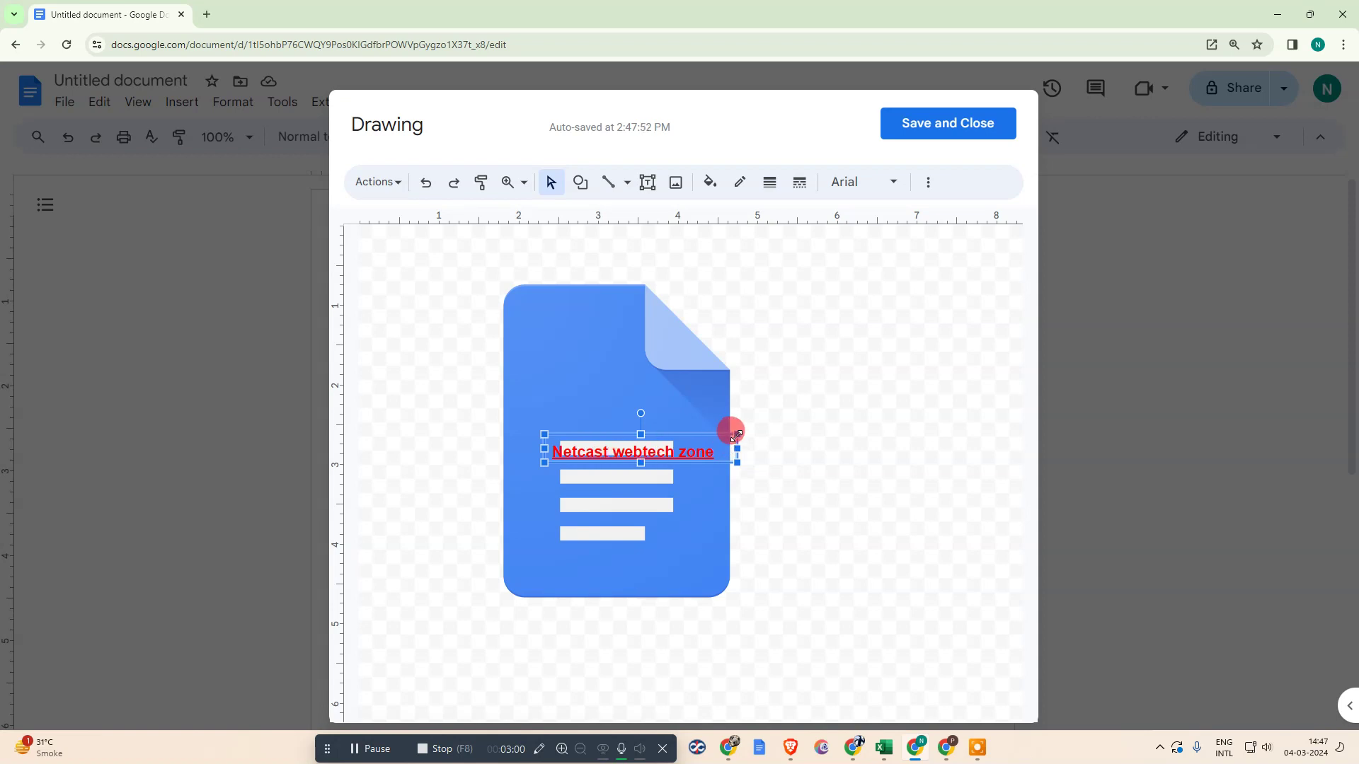
click(701, 436)
mouse_move(708, 437)
mouse_down()
mouse_move(686, 445)
mouse_move(739, 453)
mouse_up()
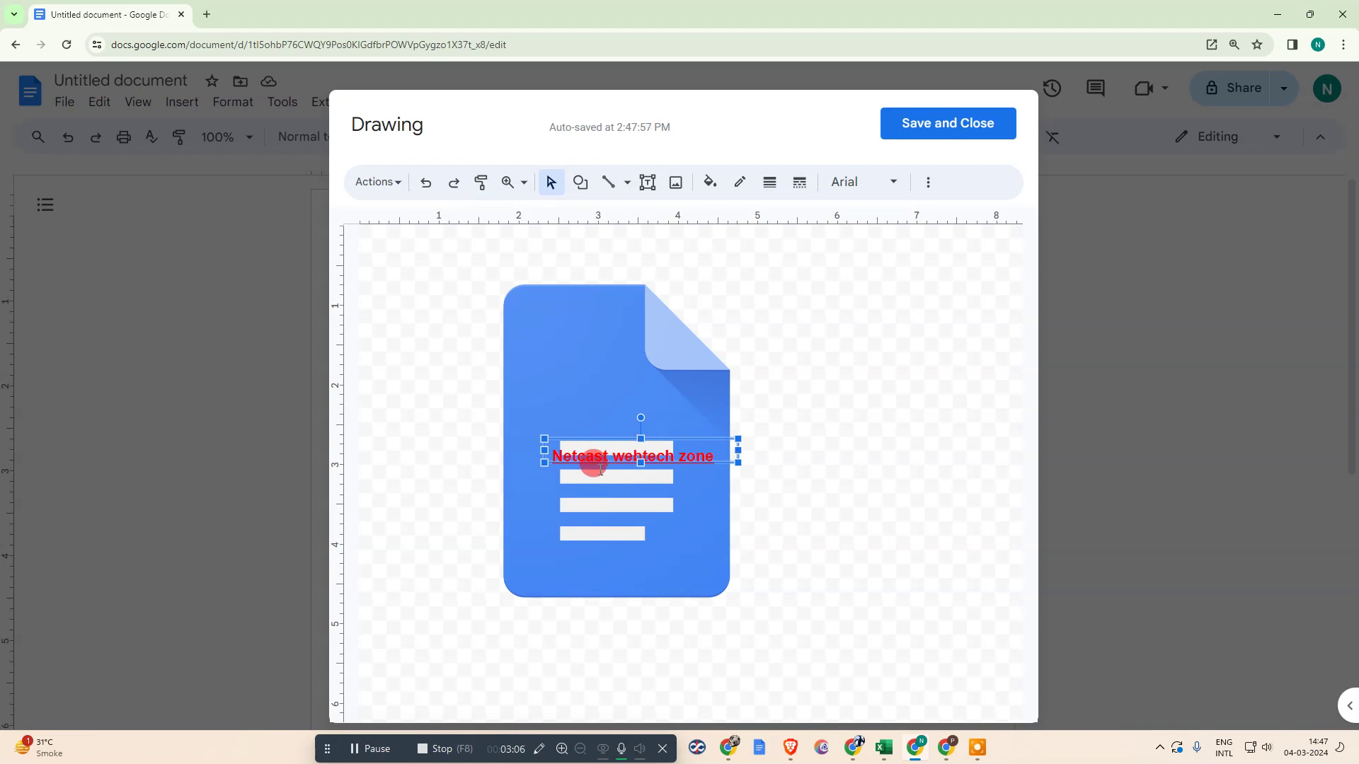
Step: Move the label onto the top of the icon and save the drawing into the page
click(641, 455)
click(702, 515)
click(649, 457)
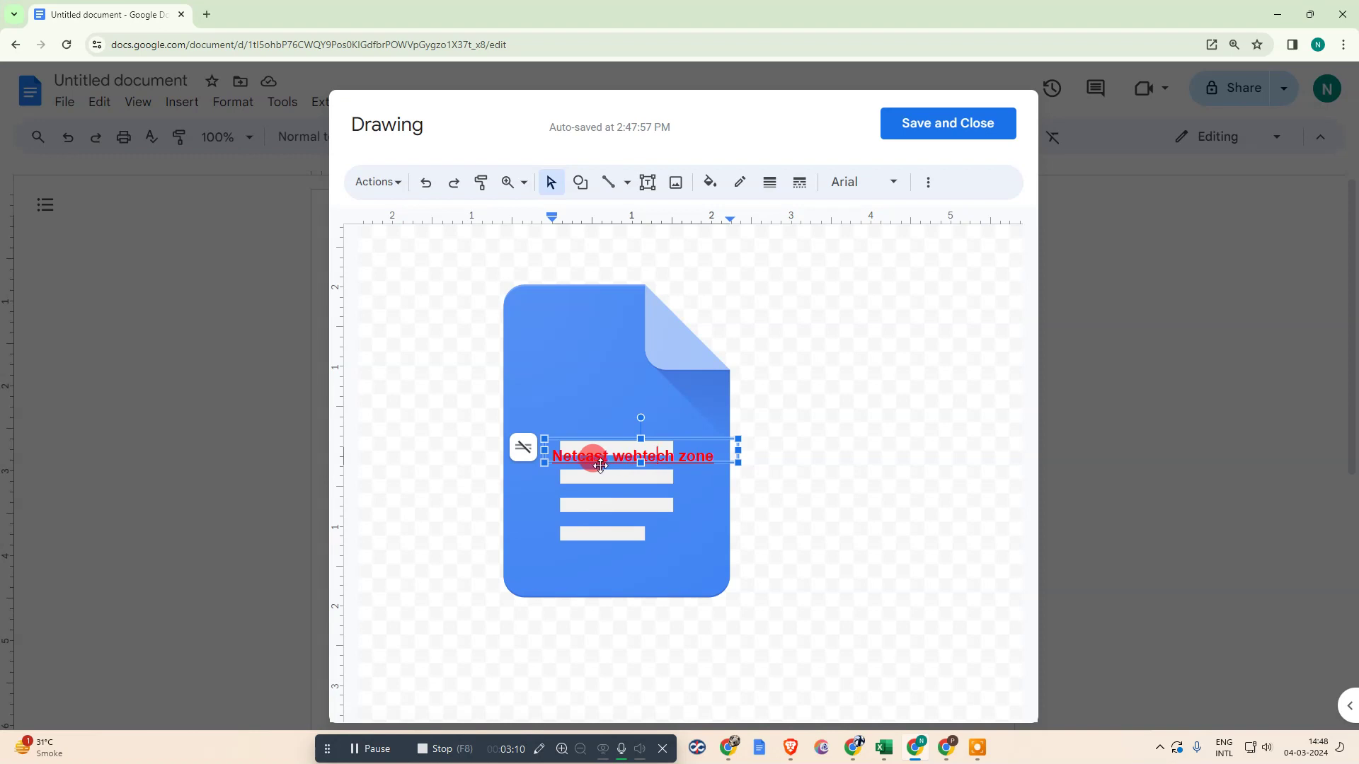
drag(599, 465, 567, 398)
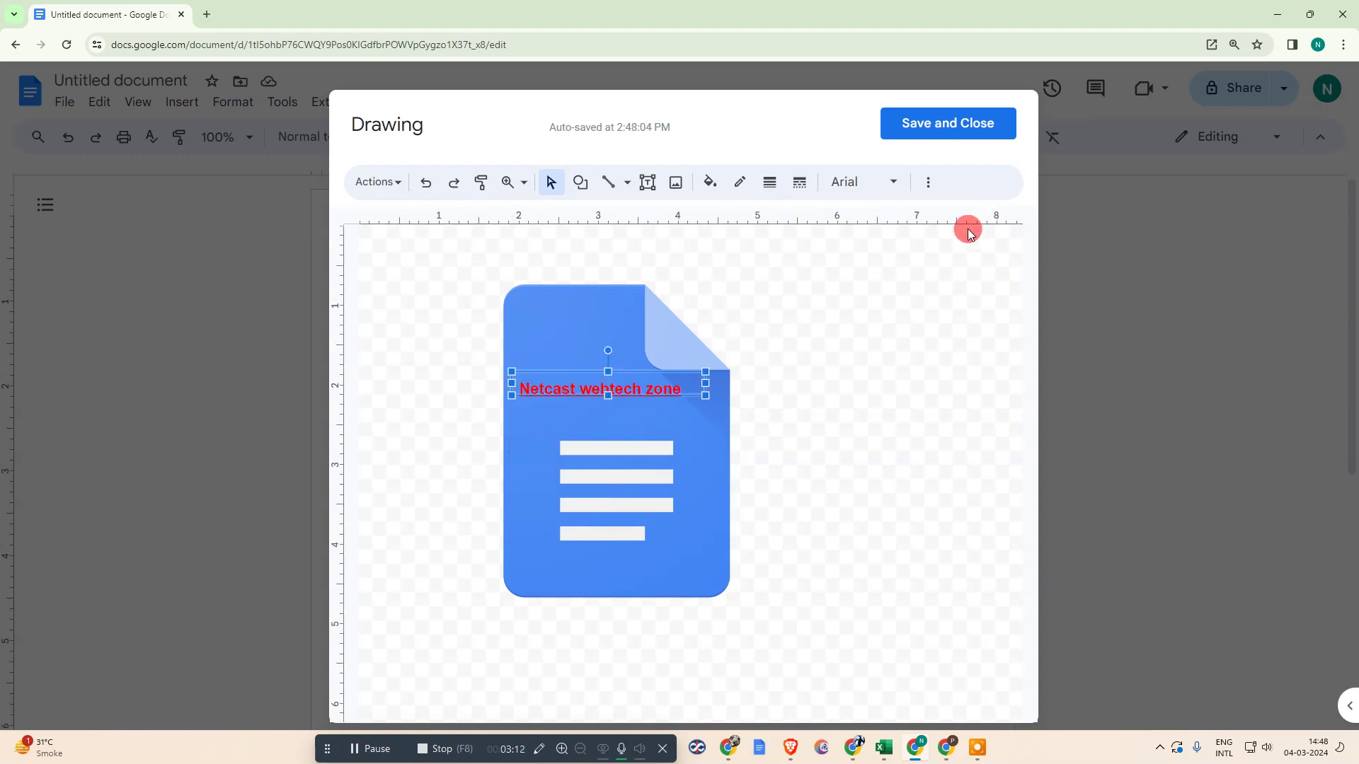
click(948, 125)
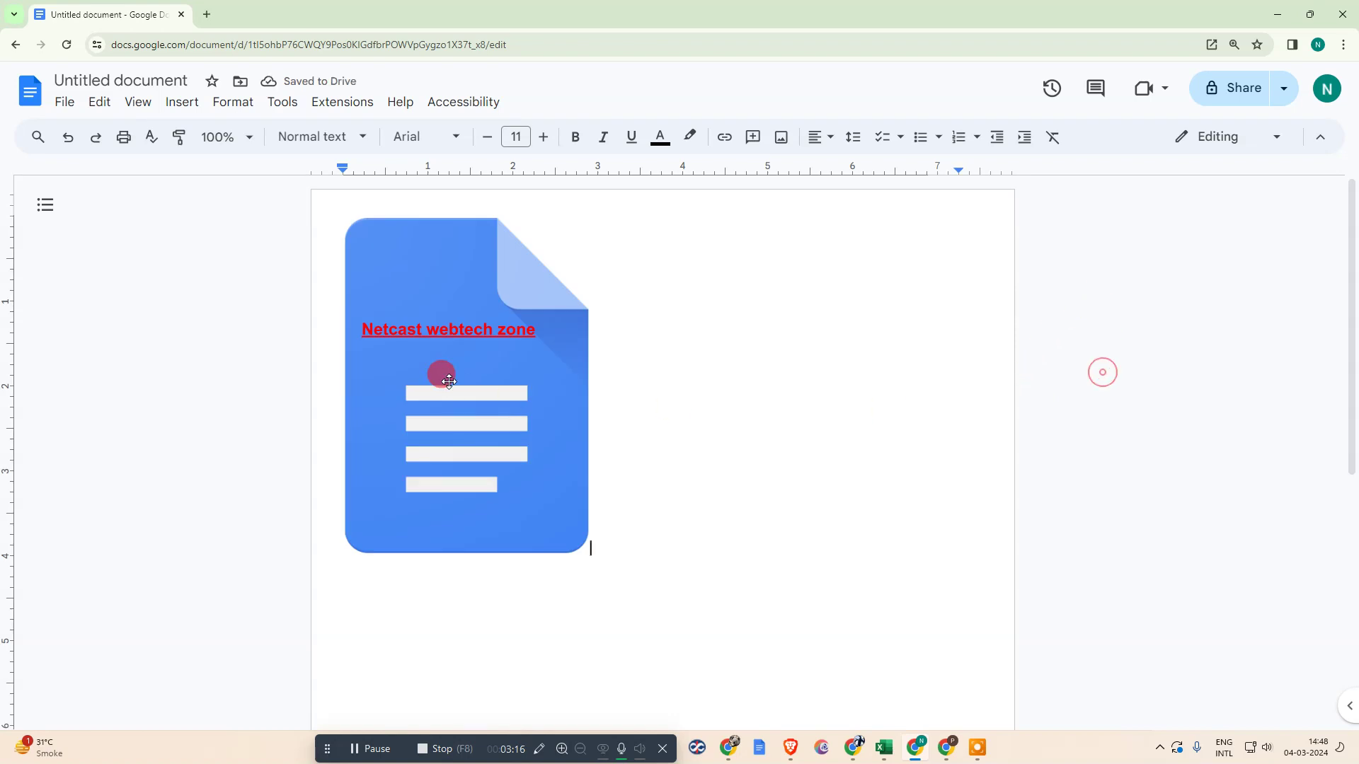
Step: Select the inserted labelled-icon drawing on the Google Docs page
click(437, 335)
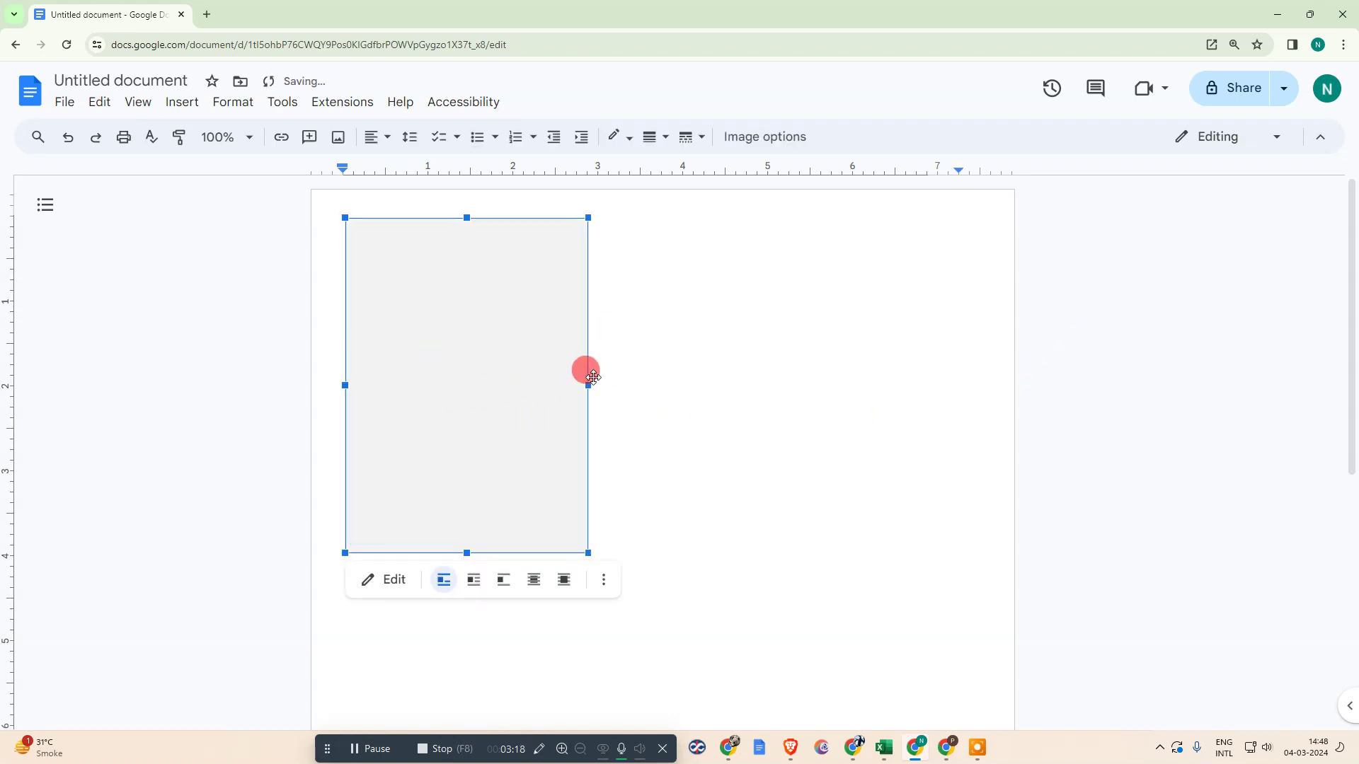
click(659, 345)
click(447, 335)
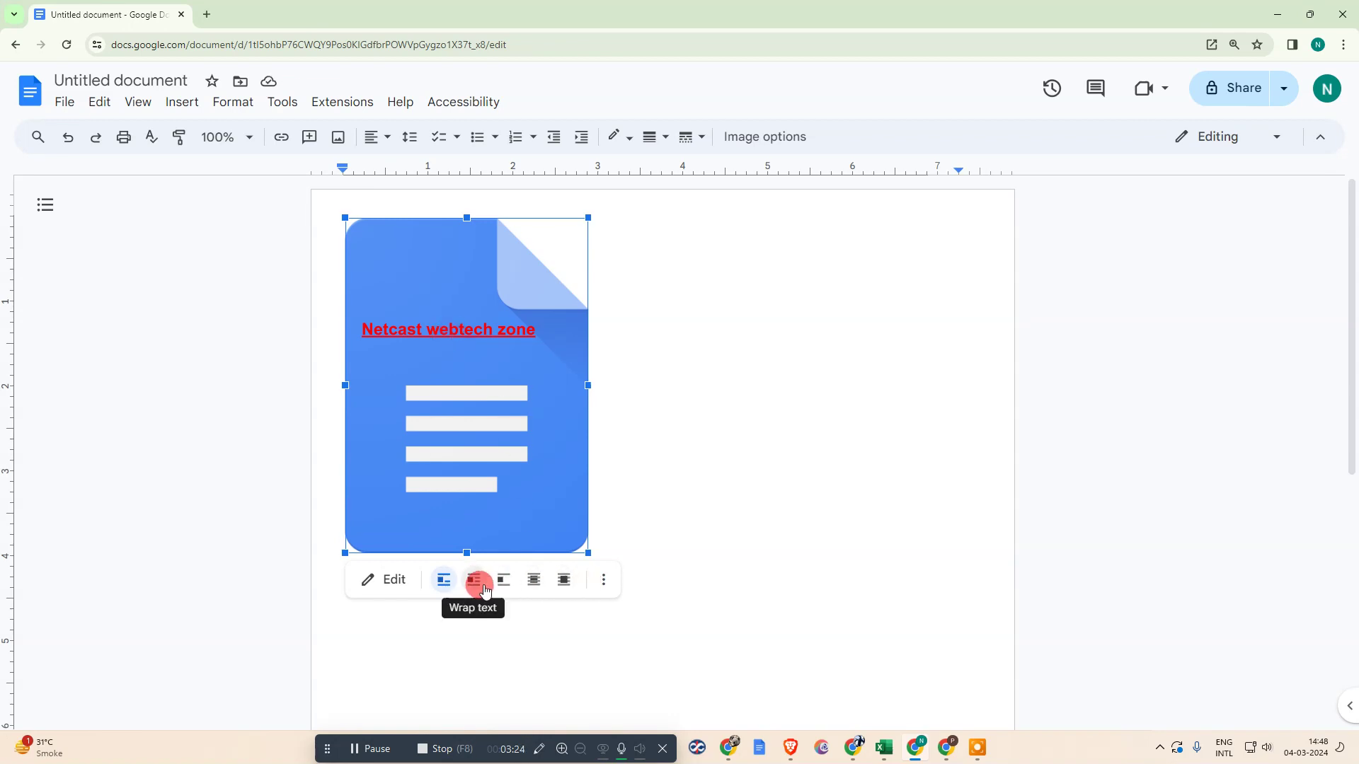
Step: Set the drawing to Wrap text, then shrink it and drag it across the page
click(474, 582)
click(679, 361)
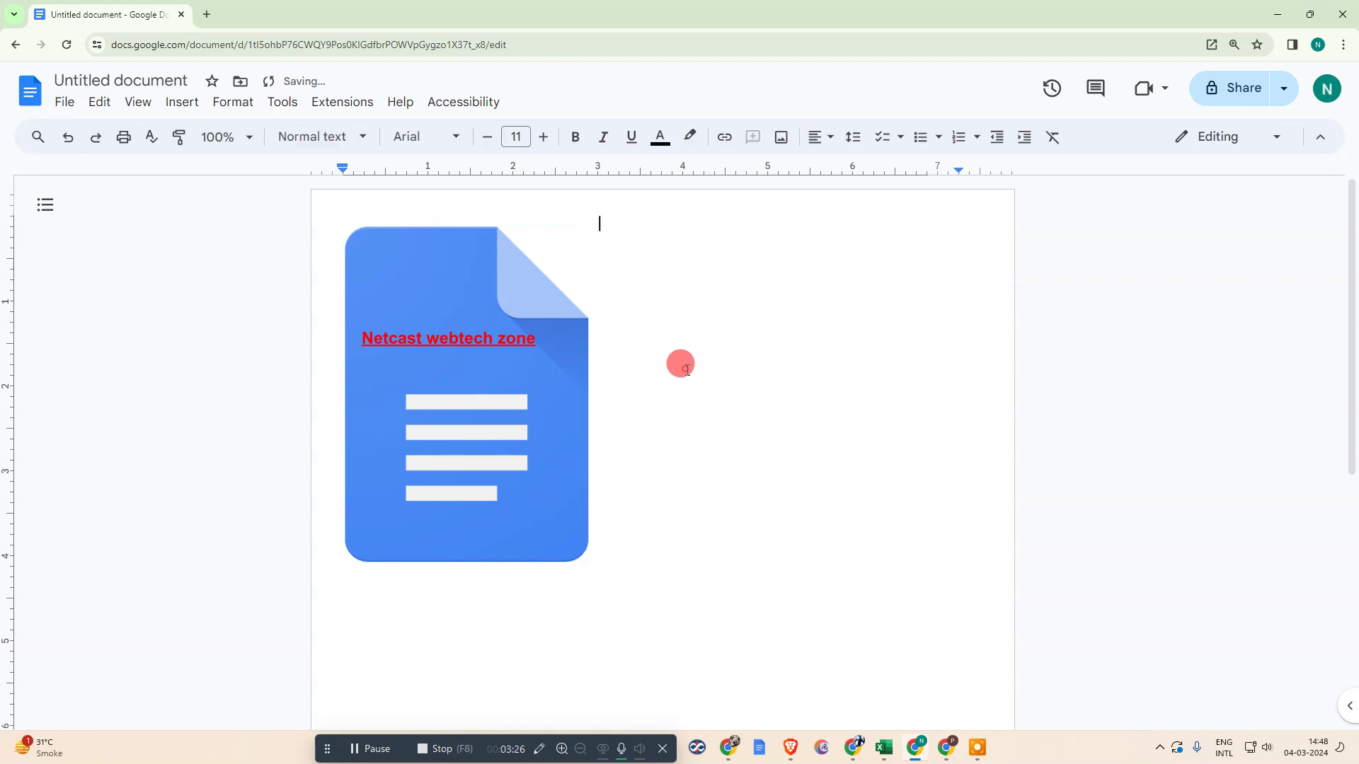
drag(449, 407, 763, 388)
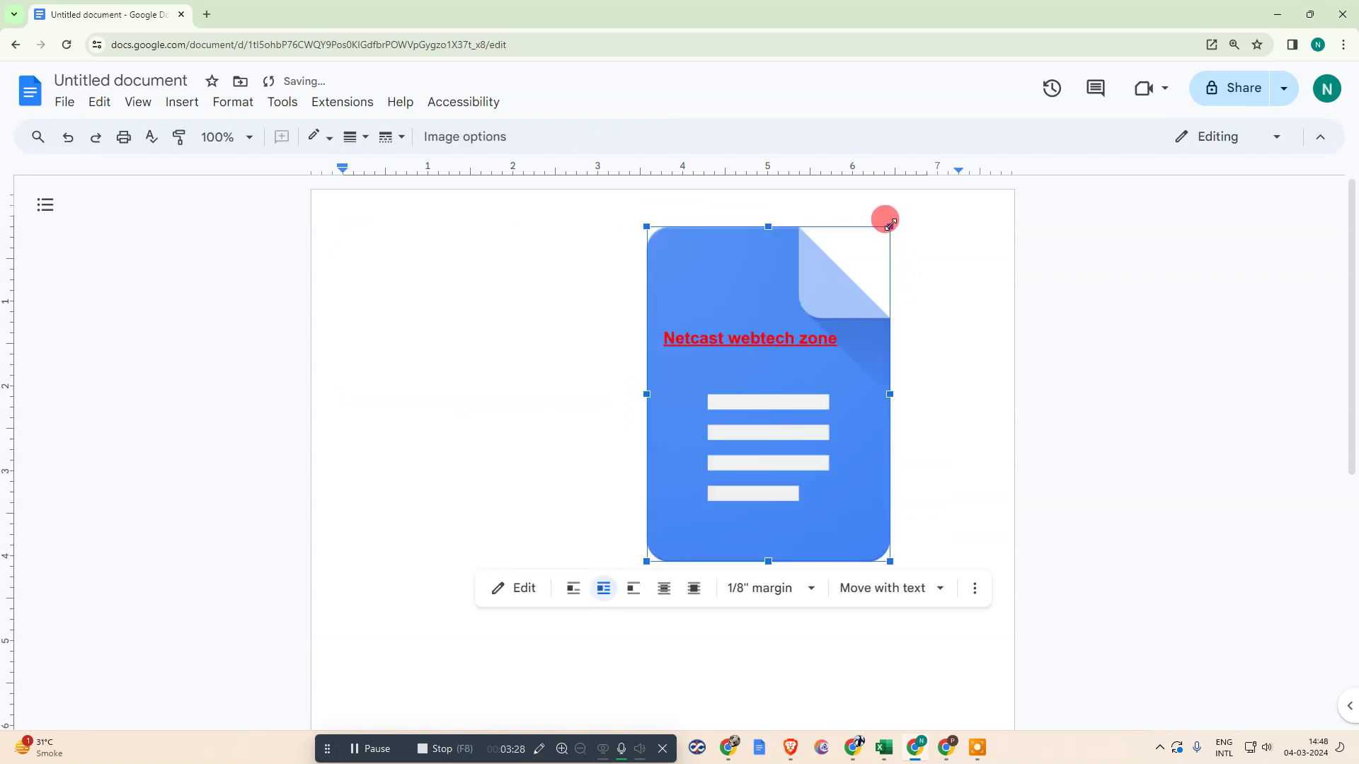
drag(889, 223, 787, 345)
mouse_move(729, 447)
mouse_down()
mouse_move(537, 420)
mouse_move(673, 366)
mouse_up()
drag(772, 234, 783, 224)
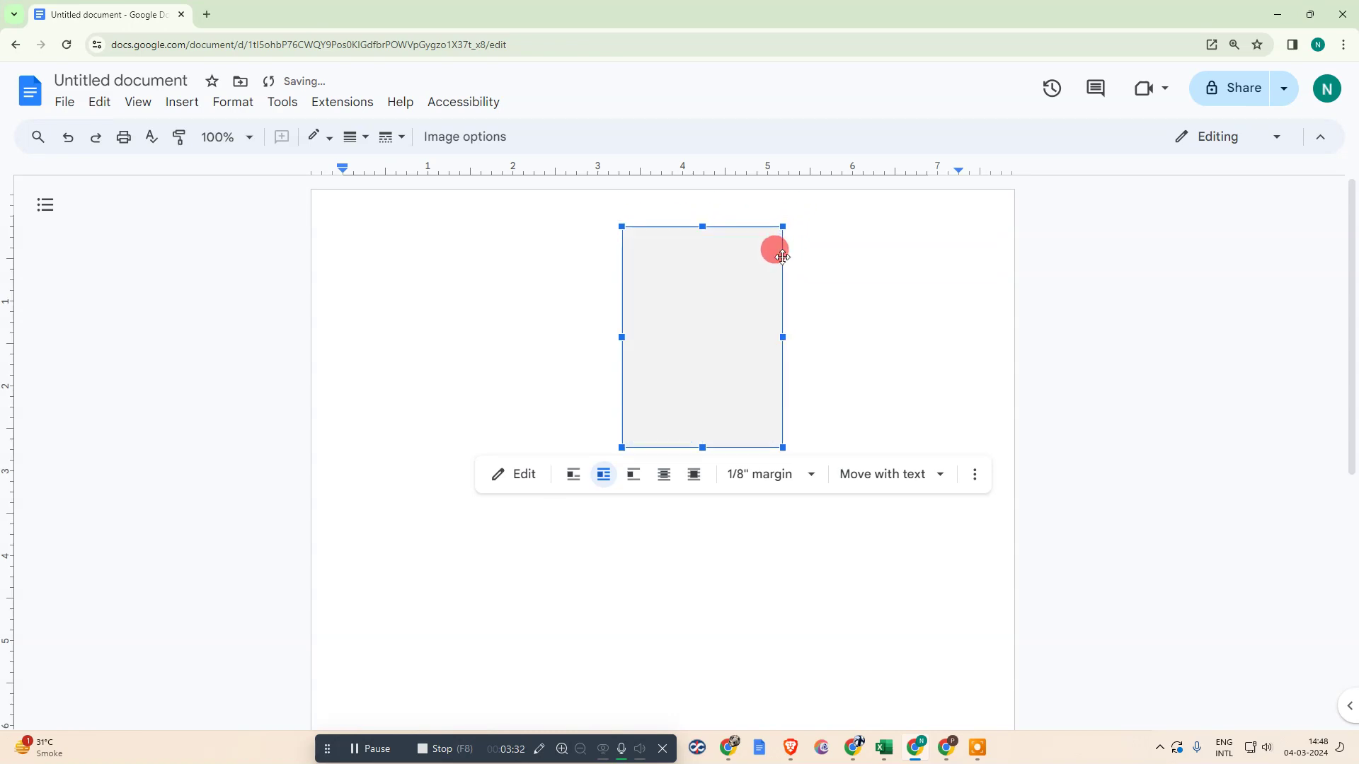
drag(680, 380, 435, 422)
Step: Keep text wrapping, resize the drawing again and settle it near the page middle
click(609, 523)
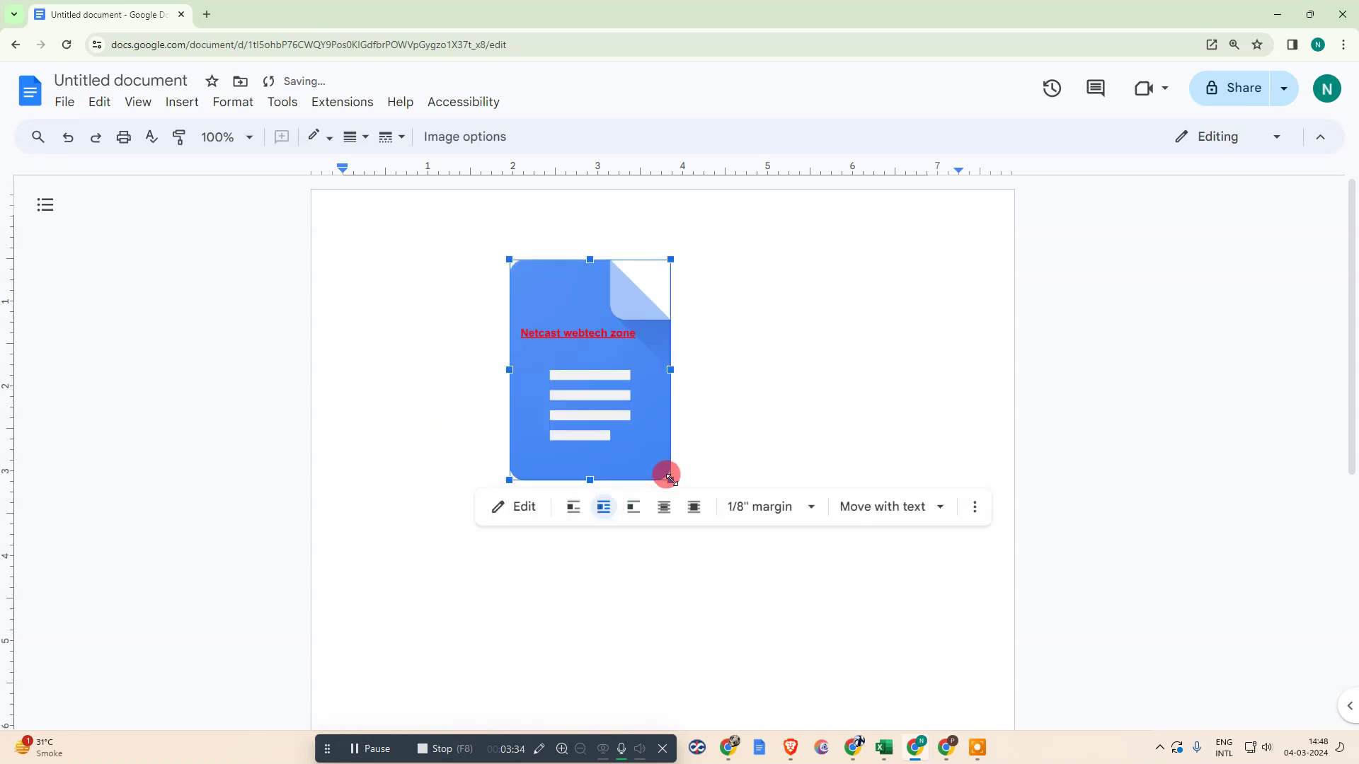
drag(670, 479, 798, 652)
drag(607, 449, 920, 316)
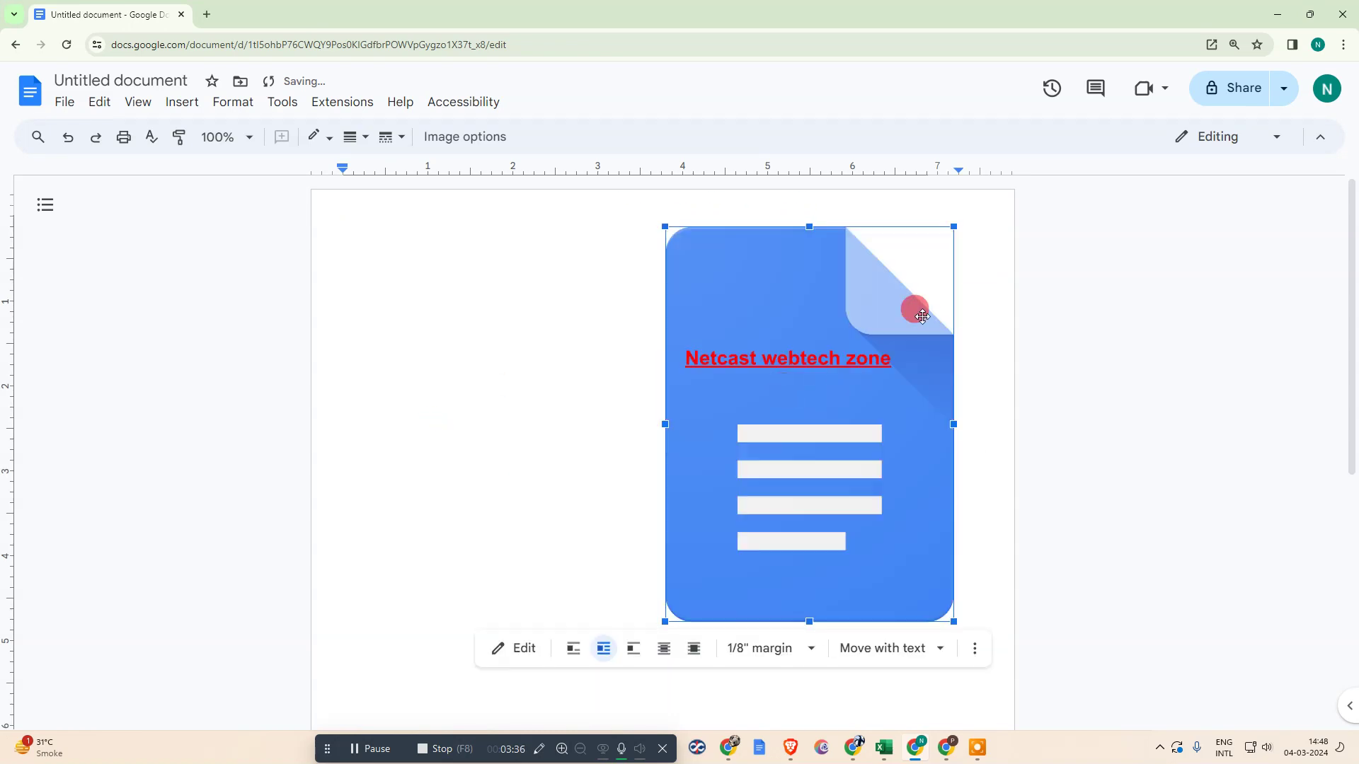
drag(954, 227, 901, 295)
mouse_move(817, 435)
mouse_down()
mouse_move(495, 444)
mouse_move(447, 459)
mouse_move(749, 436)
mouse_up()
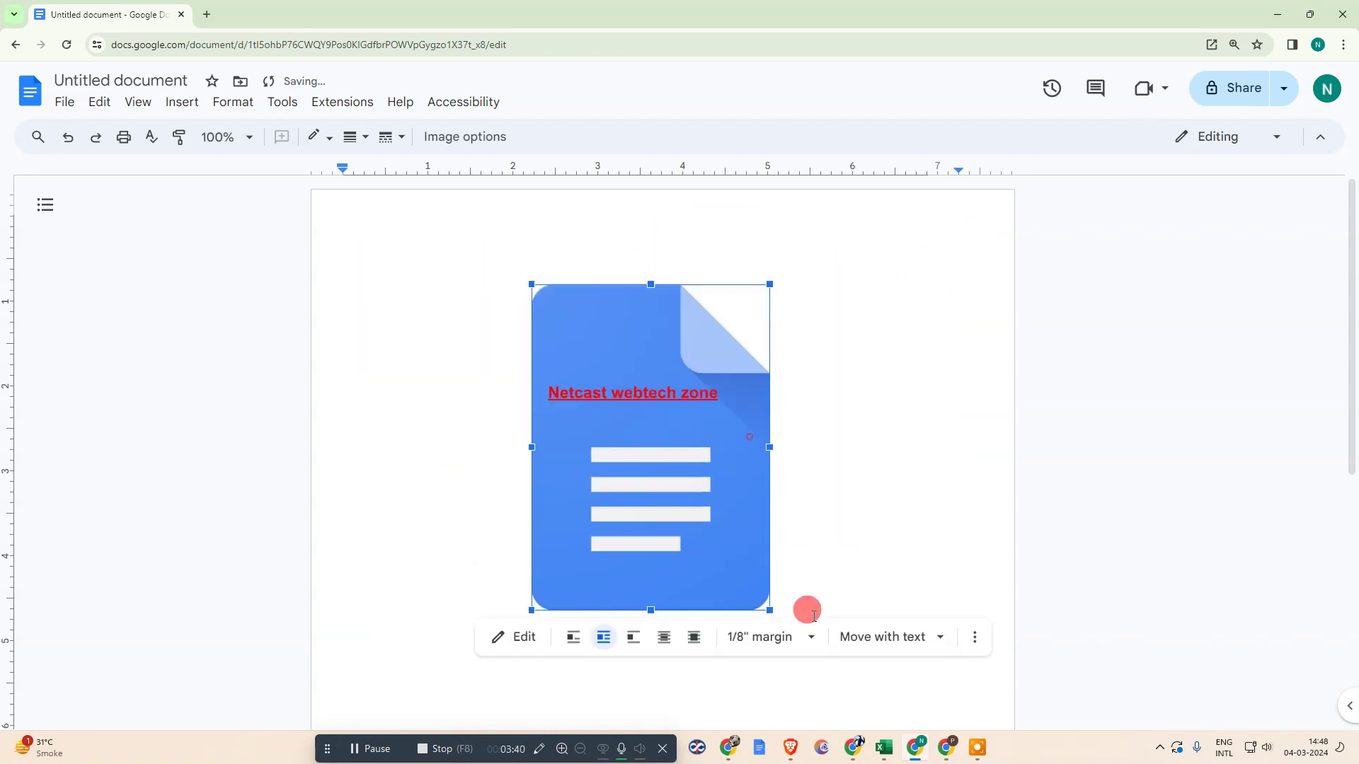